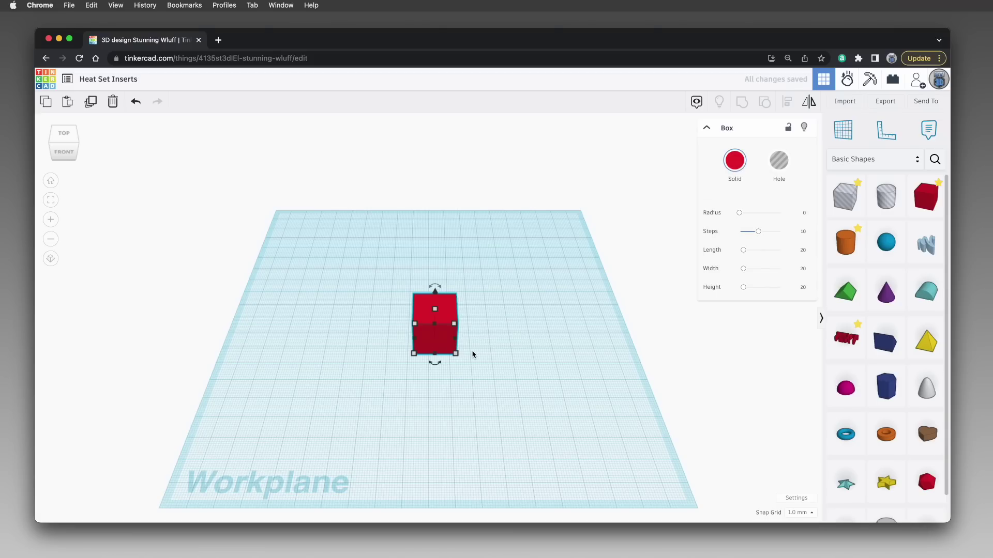
- Place a hole cylinder beside the red box and set its length and width to 5.6 mm
drag(886, 204, 506, 340)
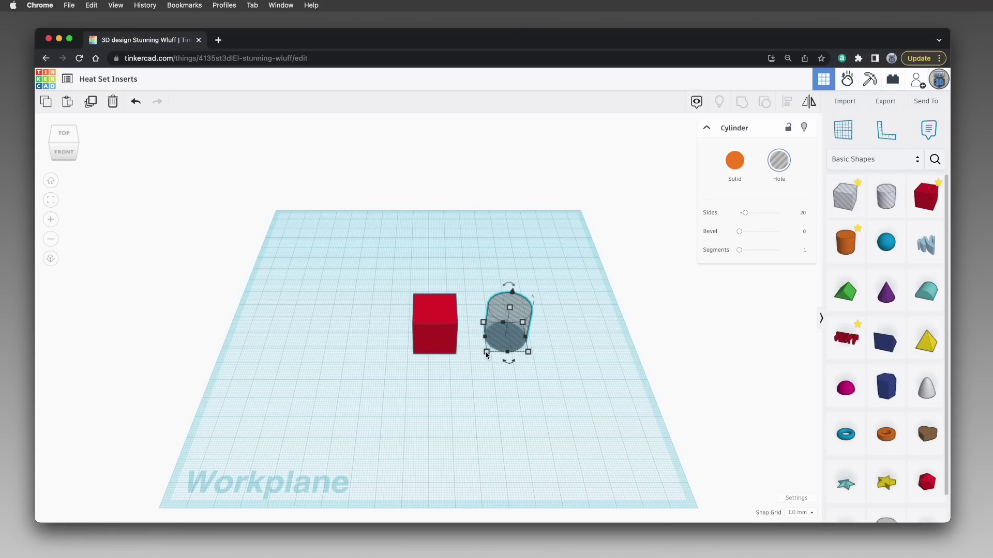
mouse_move(486, 355)
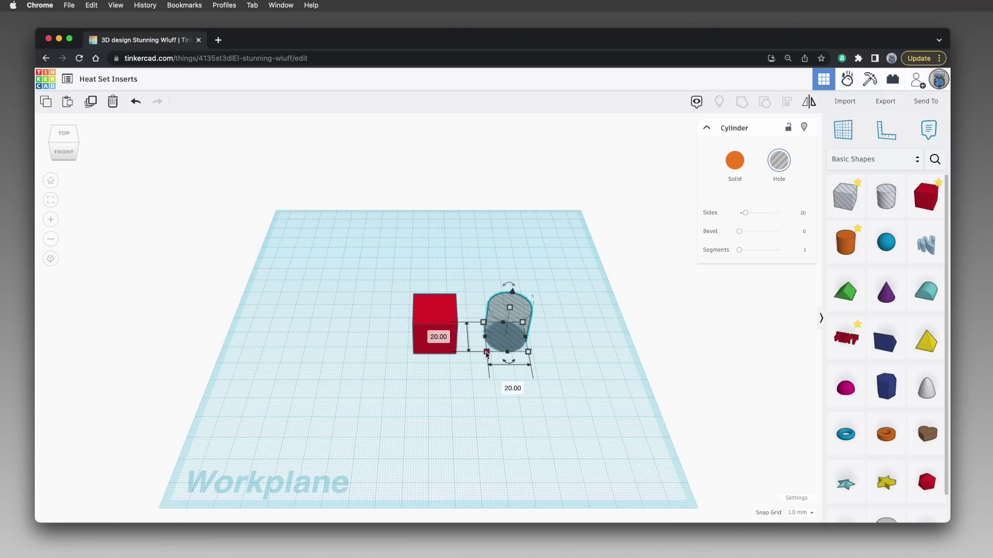
key(Tab)
text(5.6)
key(Tab)
text(5.6)
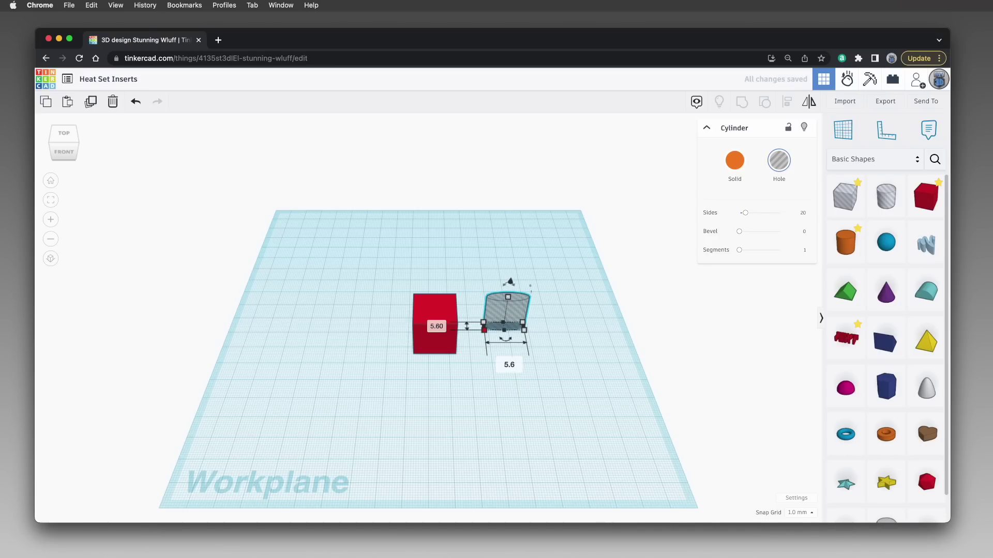
key(Tab)
key(Return)
click(494, 370)
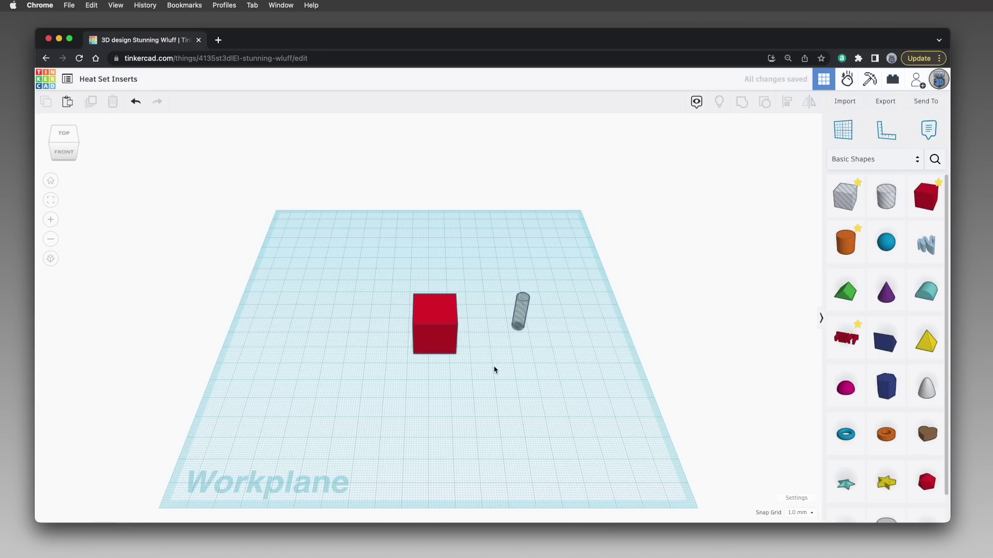
- Set the hole cylinder's height to 17 mm
click(521, 319)
mouse_move(524, 299)
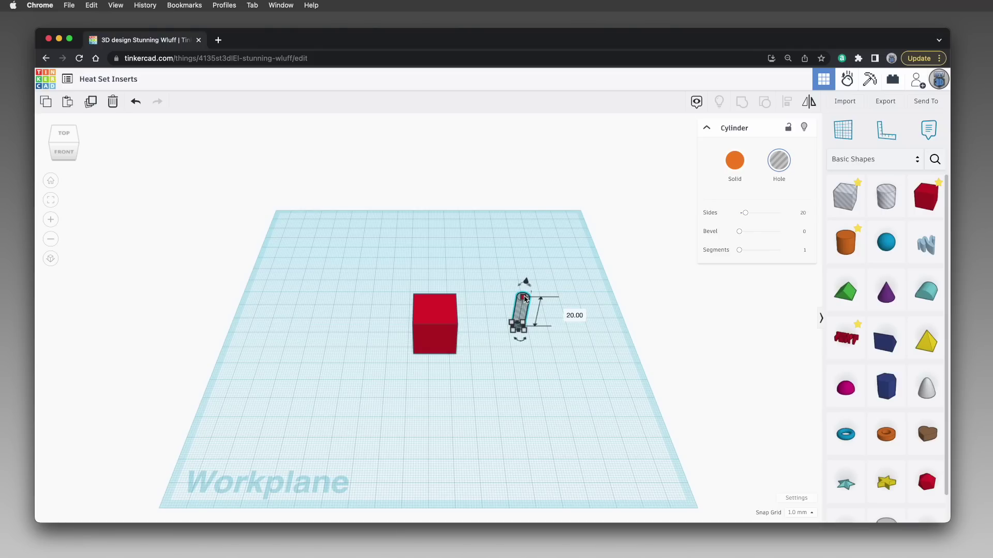
click(567, 312)
text(17)
key(Return)
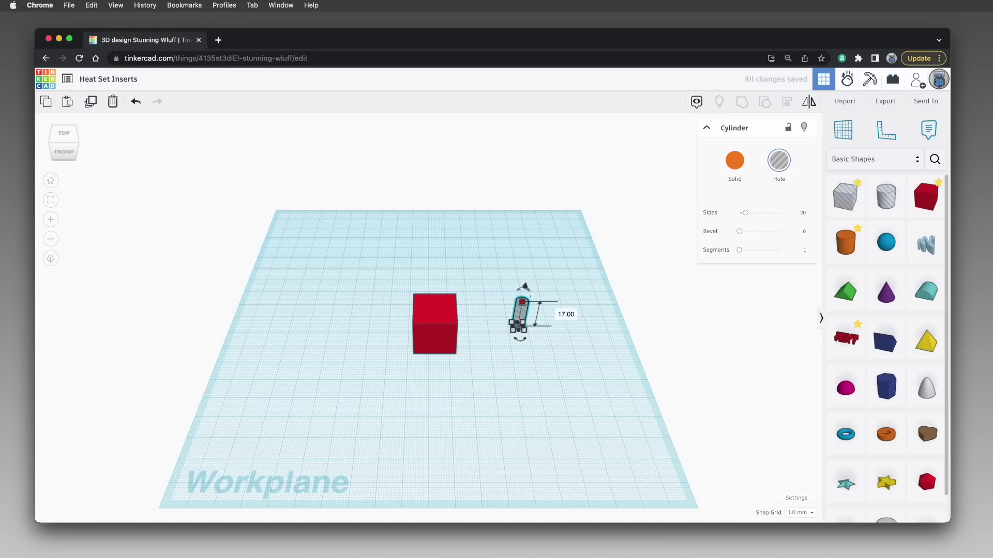
click(556, 358)
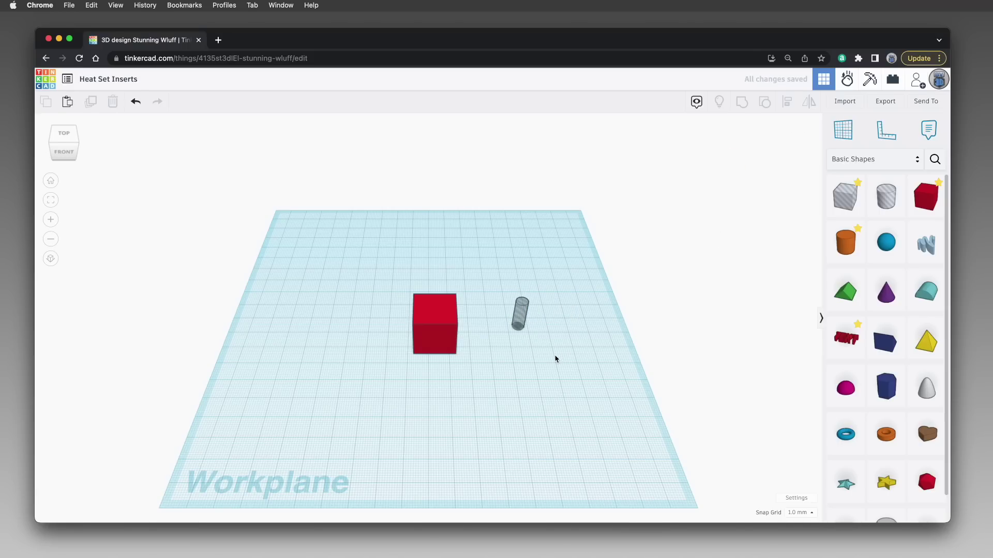
- Align the hole cylinder centred in the box and flush with its top face, and group the two shapes
drag(555, 358, 390, 271)
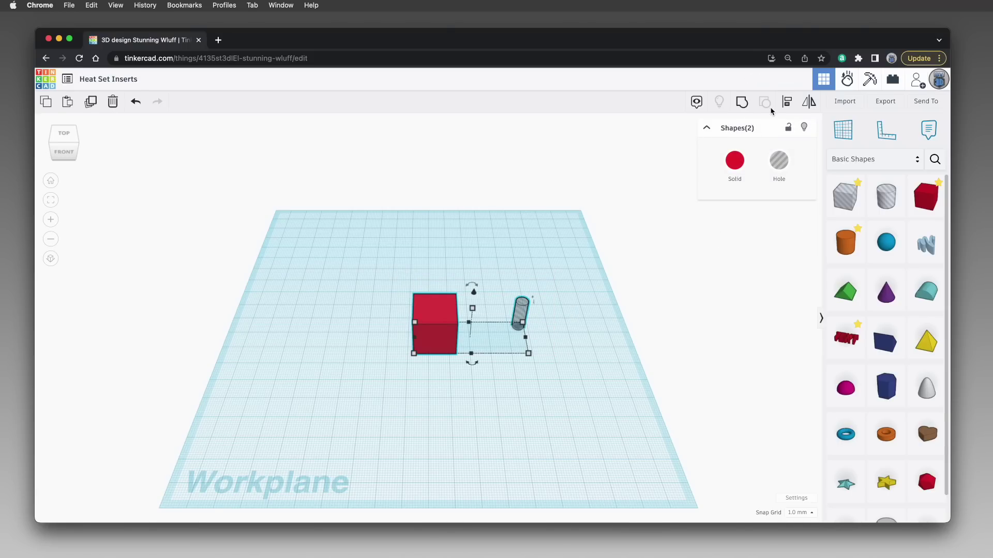
click(786, 104)
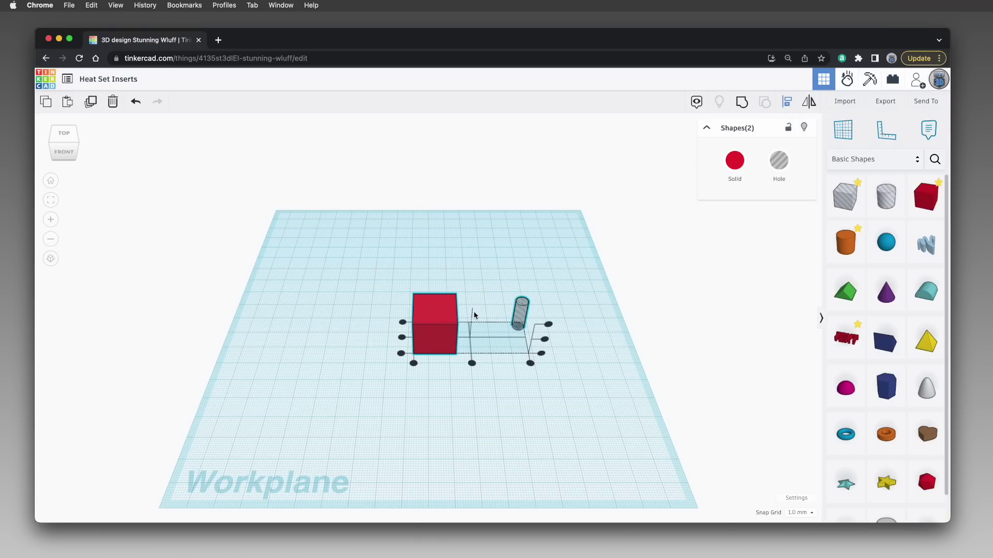
click(440, 309)
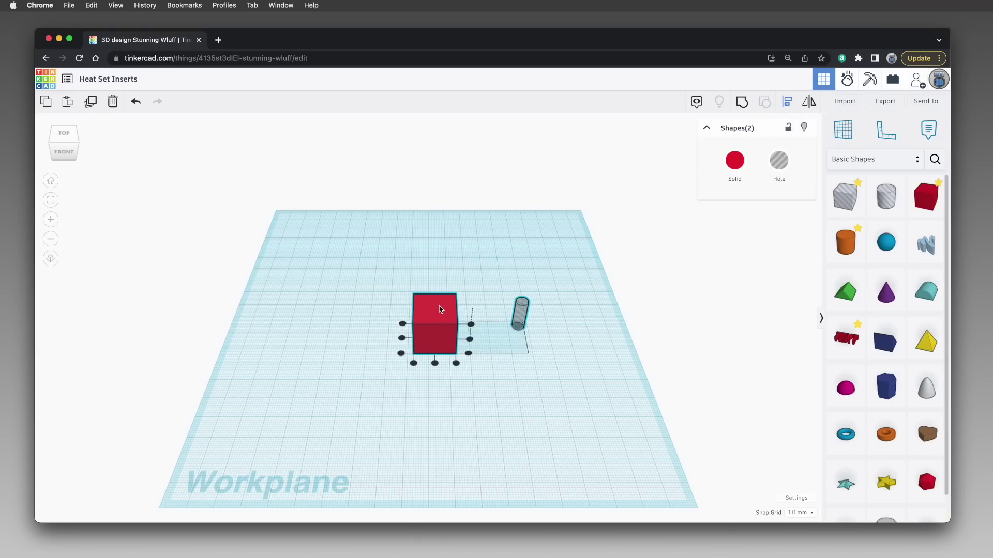
click(471, 325)
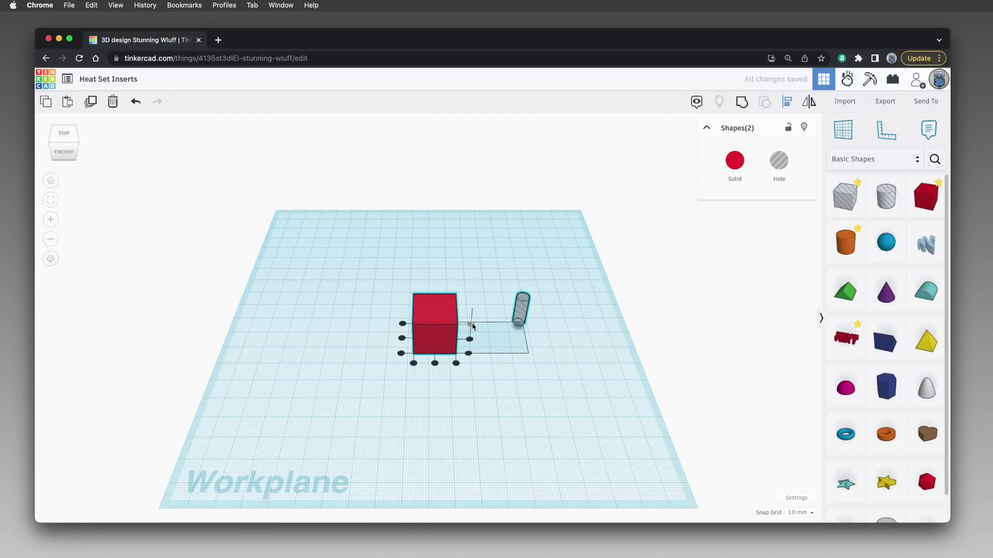
click(402, 339)
click(435, 364)
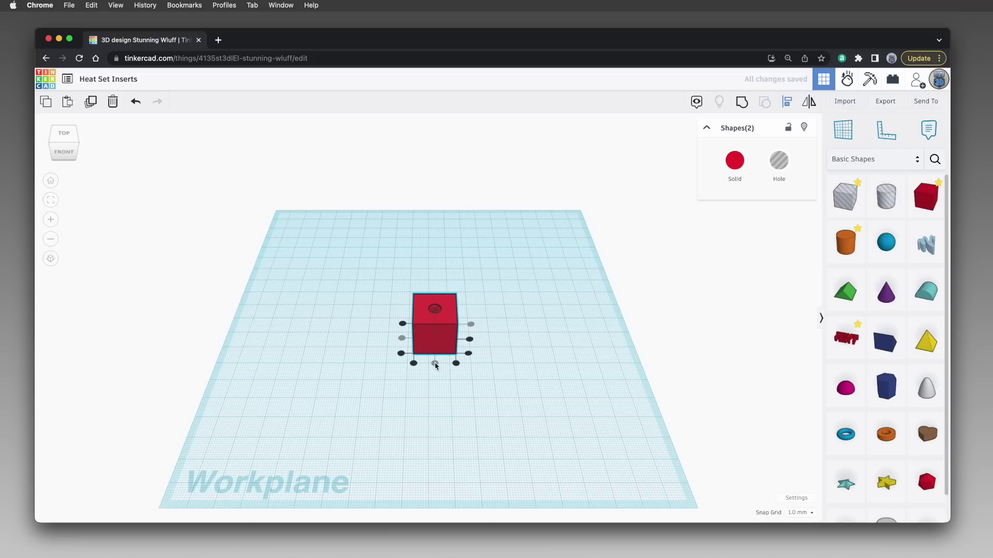
click(743, 103)
right_drag(509, 275, 445, 339)
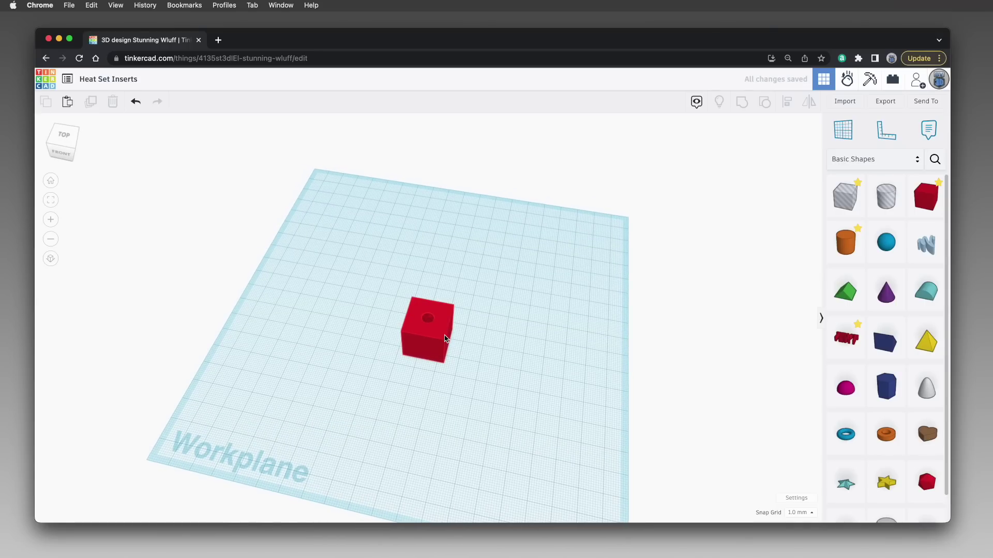
- Check the grouping by undoing it and examine the block's hole from several angles
key(super+z)
scroll(445, 339, up, 5)
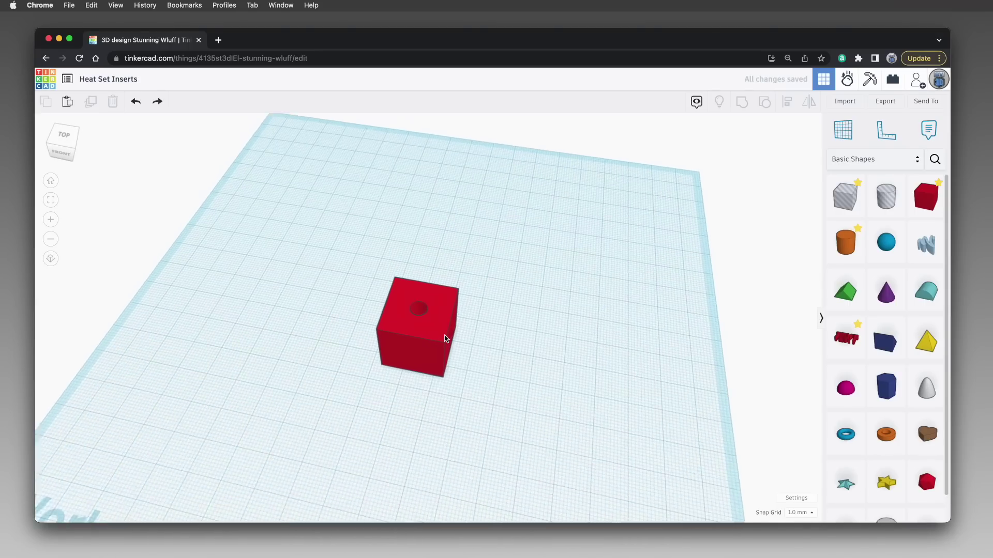
click(428, 328)
right_drag(556, 342, 473, 348)
click(445, 349)
click(473, 348)
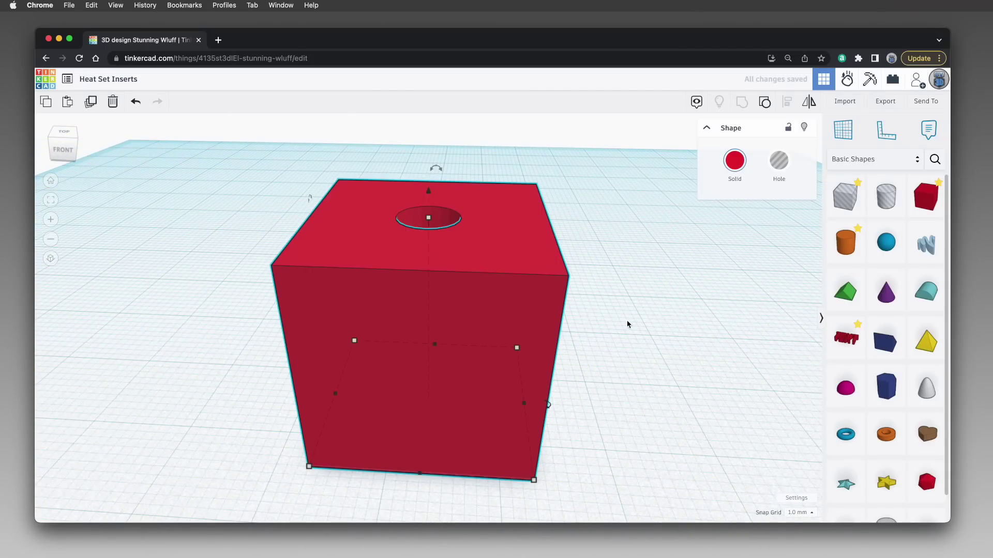
scroll(639, 329, down, 5)
middle_drag(640, 332, 437, 318)
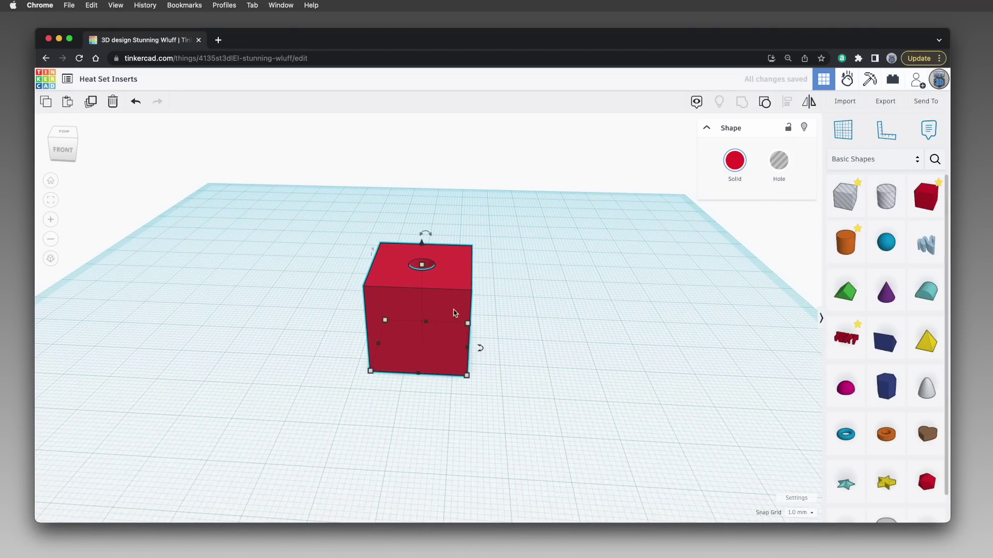
scroll(600, 308, down, 3)
right_drag(601, 309, 515, 305)
click(514, 304)
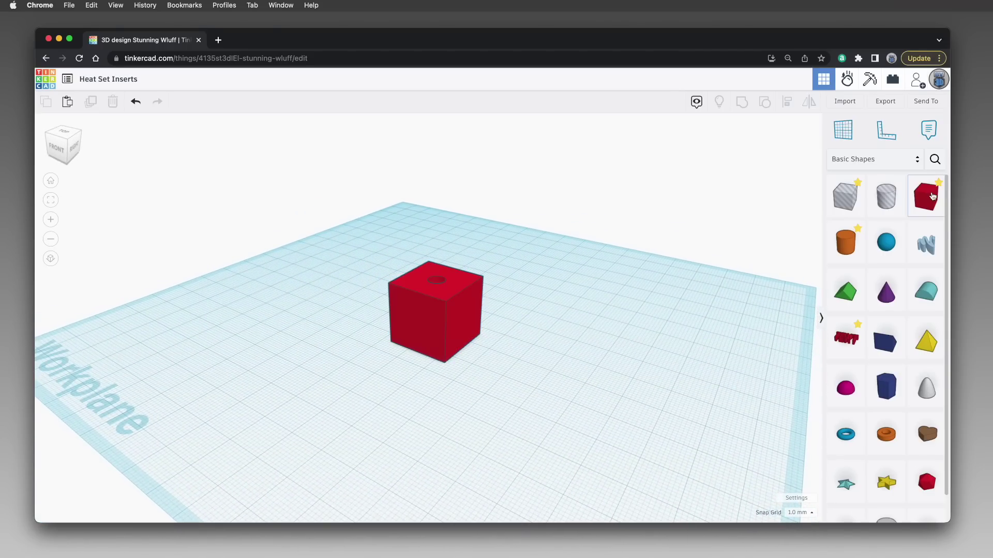
- Place a second box beside the block and set its length to 40 mm and height to 5 mm
click(926, 196)
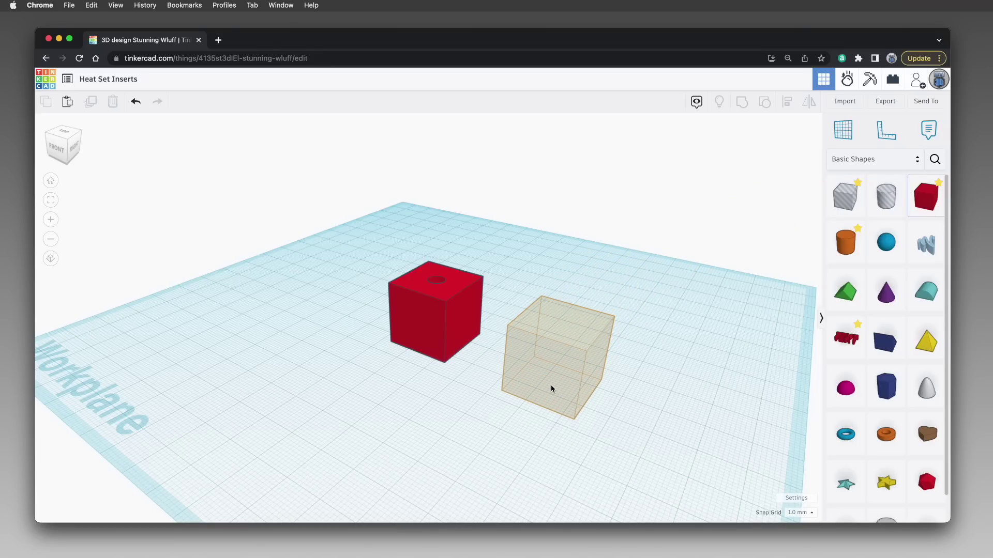
click(552, 387)
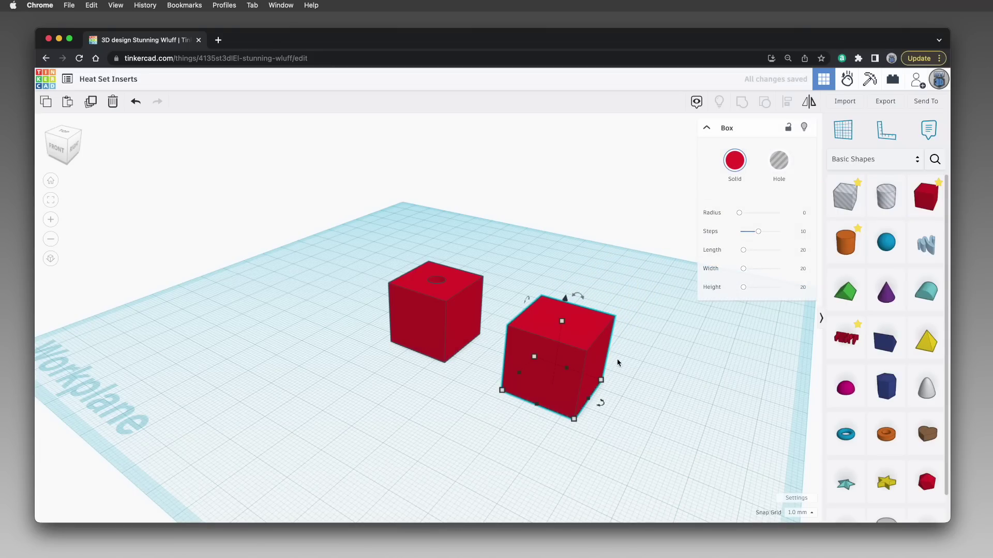
click(800, 250)
text(40)
key(Return)
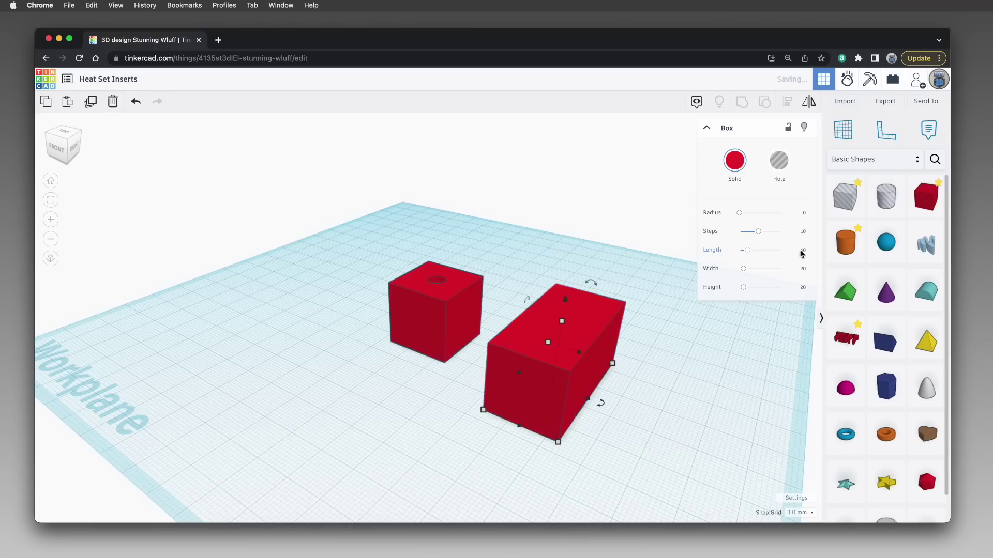
click(804, 288)
text(5)
key(Return)
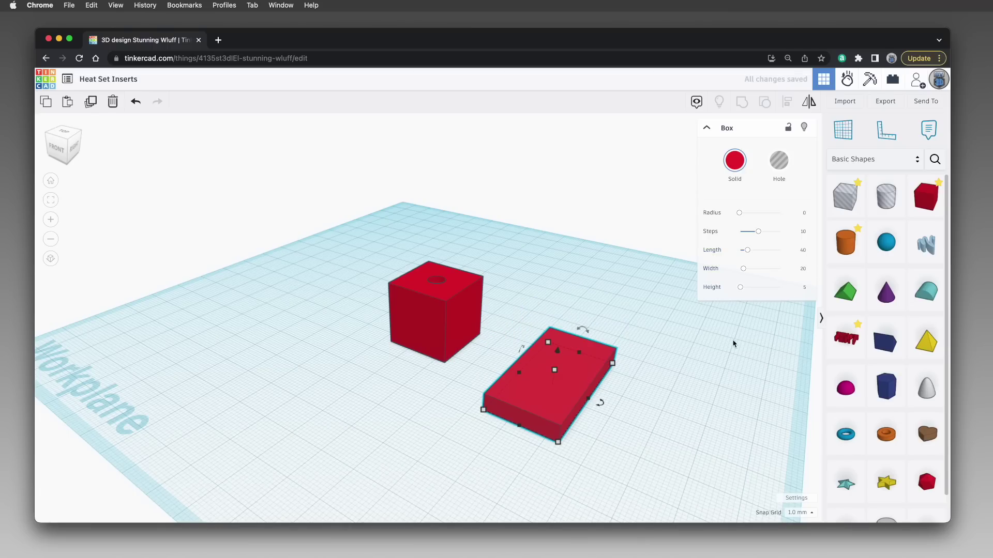
click(710, 356)
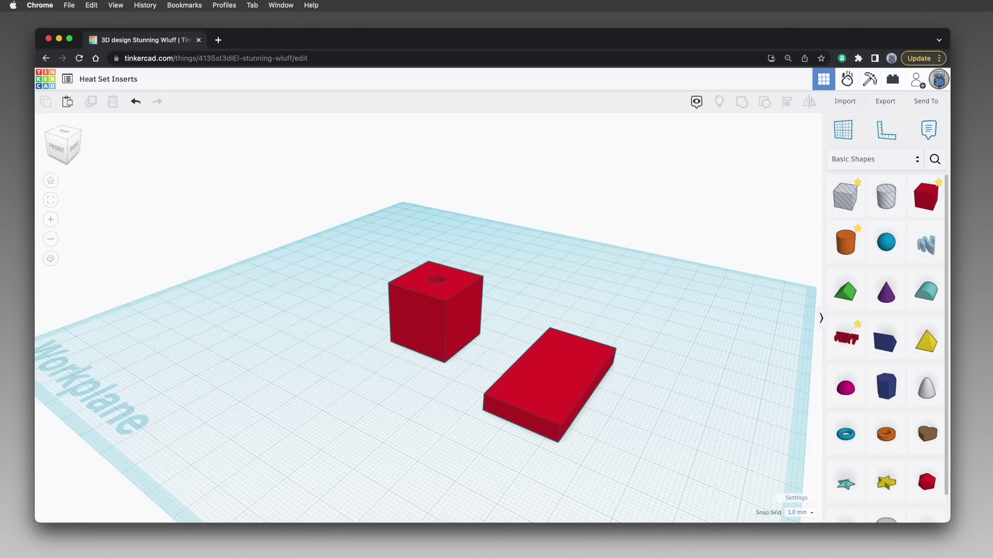
- Place a hole cylinder beside the flat plate and set its length and width to 5 mm
drag(886, 197, 653, 410)
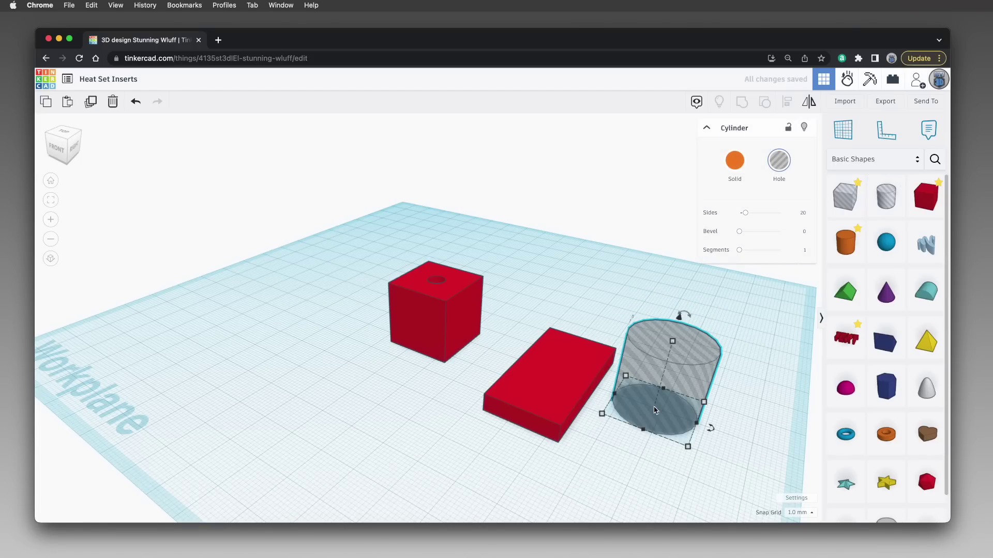
mouse_move(602, 416)
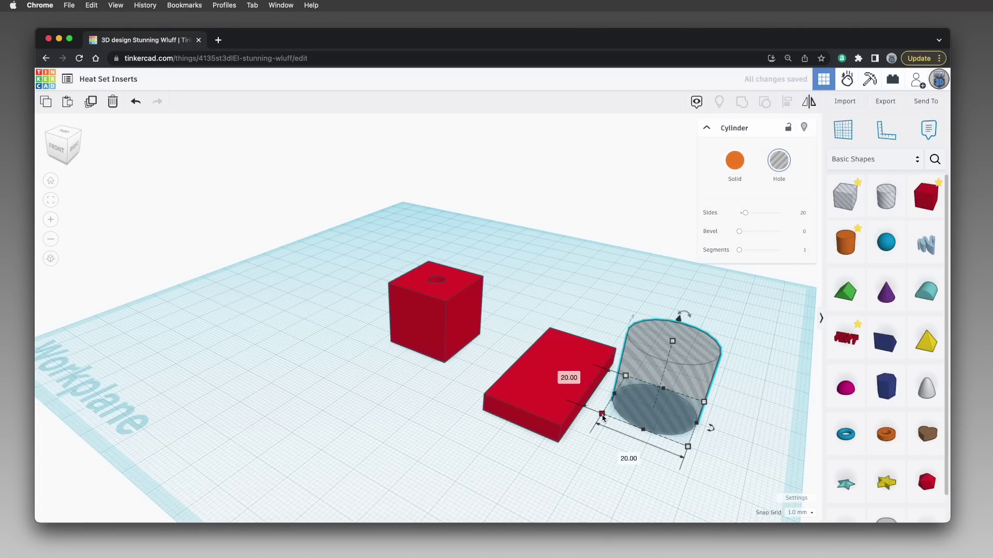
key(Tab)
text(5)
key(Tab)
text(5)
key(Tab)
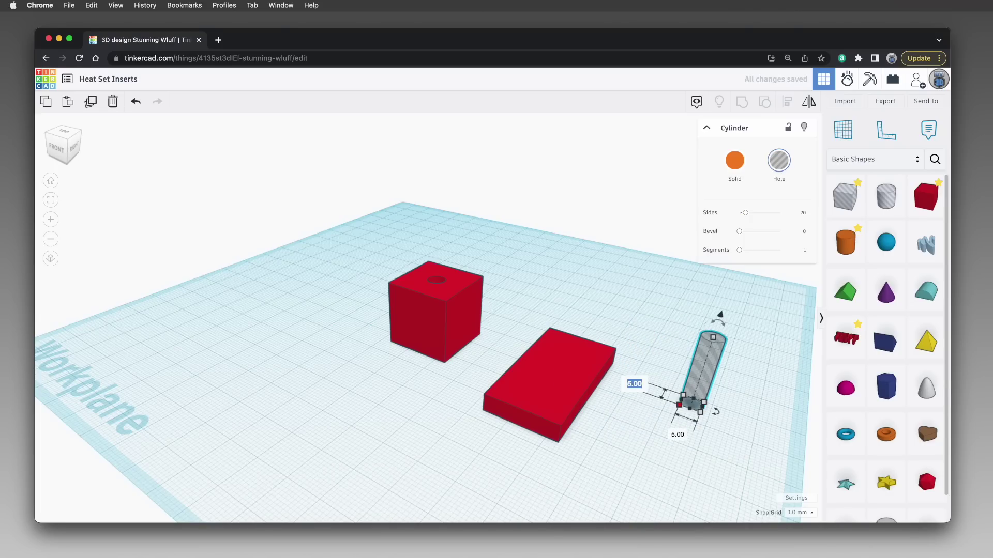
key(Return)
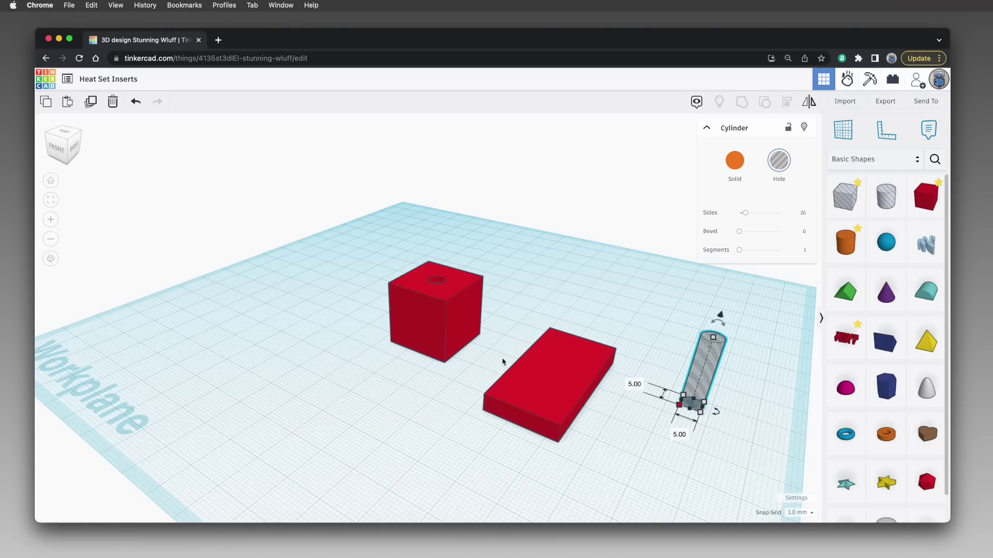
right_drag(362, 370, 433, 396)
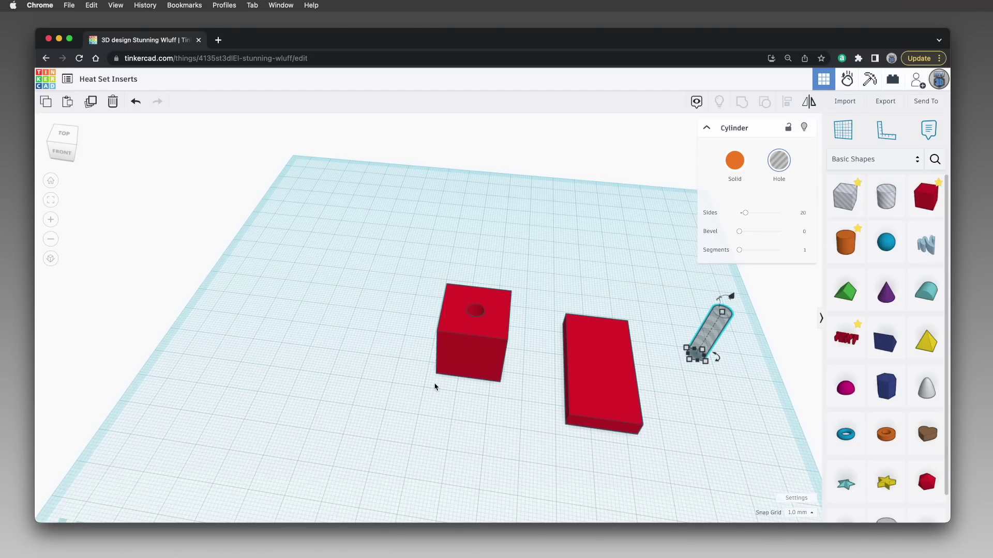
click(435, 387)
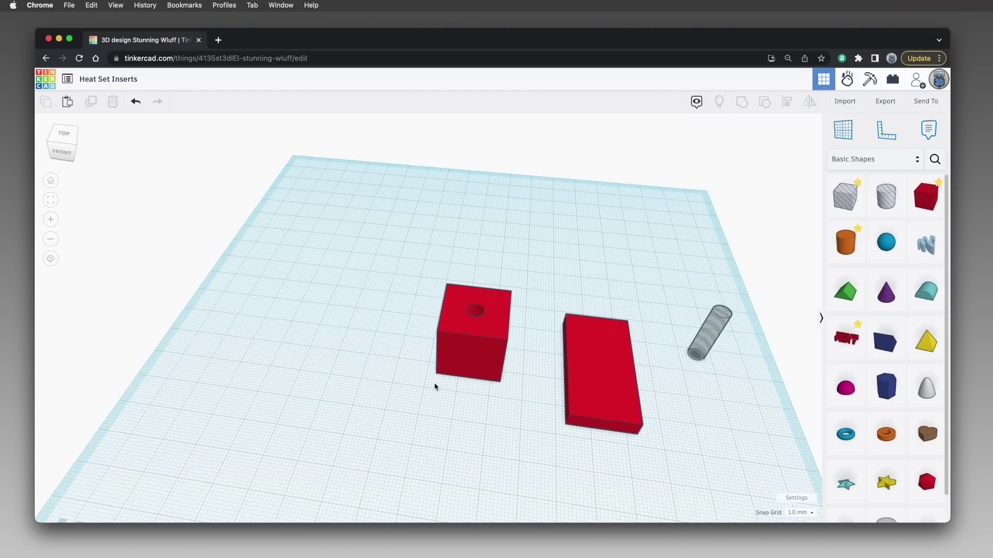
- Set a temporary workplane on the top face of the block with the hole
key(f)
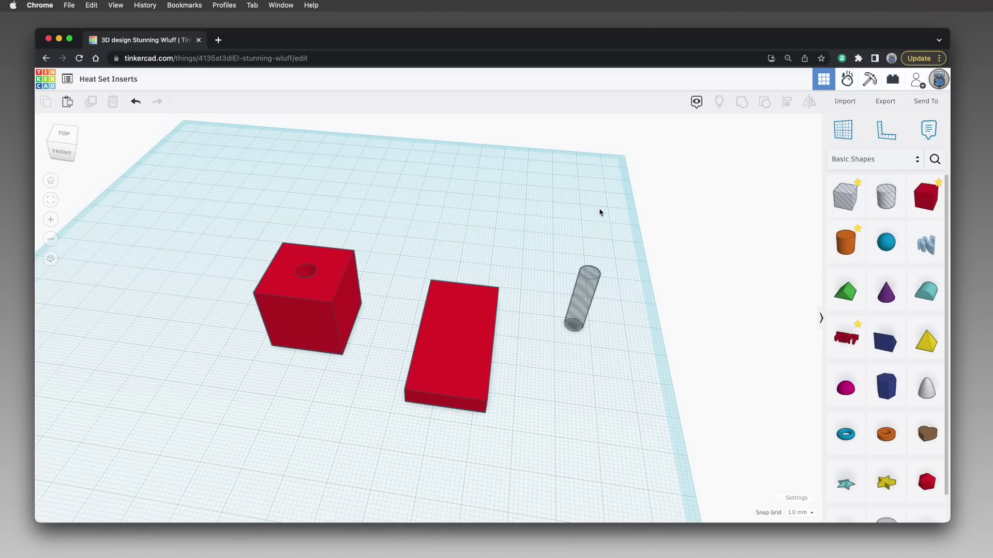
click(843, 130)
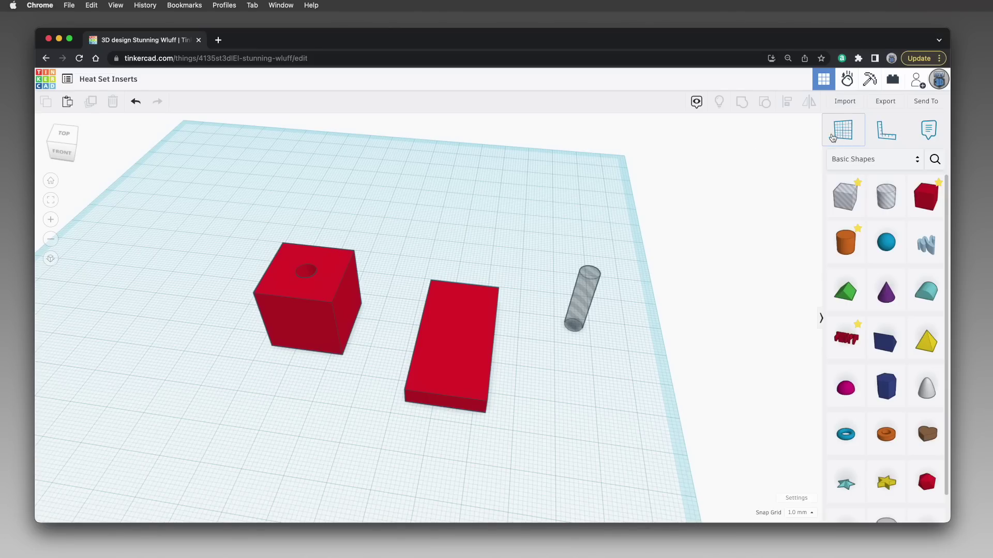
click(338, 258)
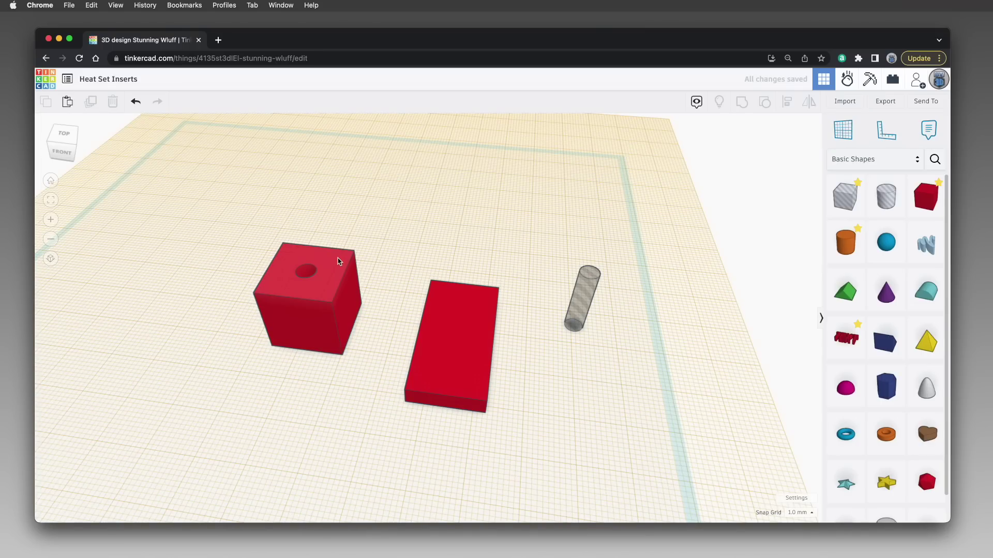
- Raise the flat plate so its underside rests on the new workplane, level with the block's top face
right_drag(444, 249, 463, 290)
click(466, 301)
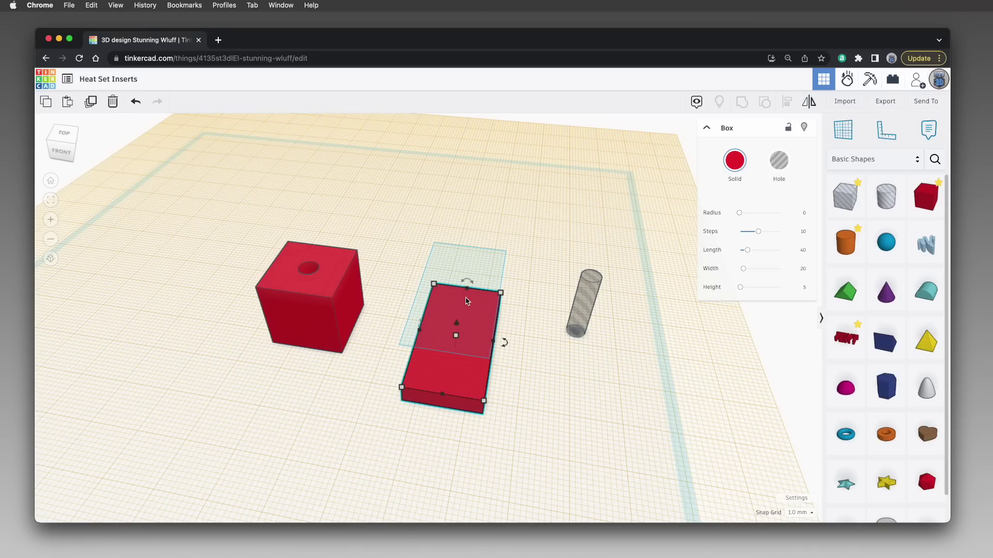
key(ctrl+Up)
key(ctrl+Up)
key(ctrl+Up)
key(ctrl+Up)
key(ctrl+Up)
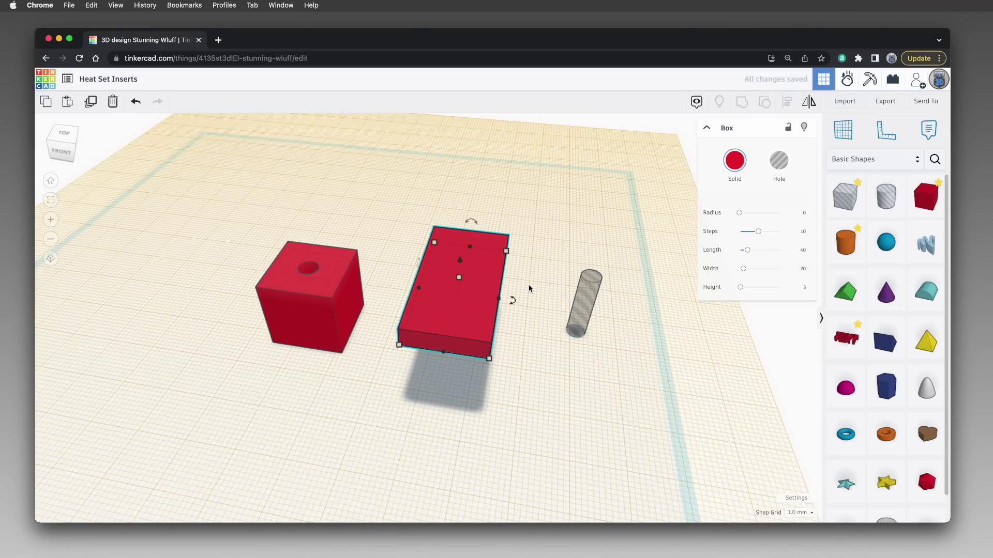
- Raise the 5 mm hole cylinder onto the temporary workplane, and return the workplane to the base grid
right_drag(528, 288, 532, 263)
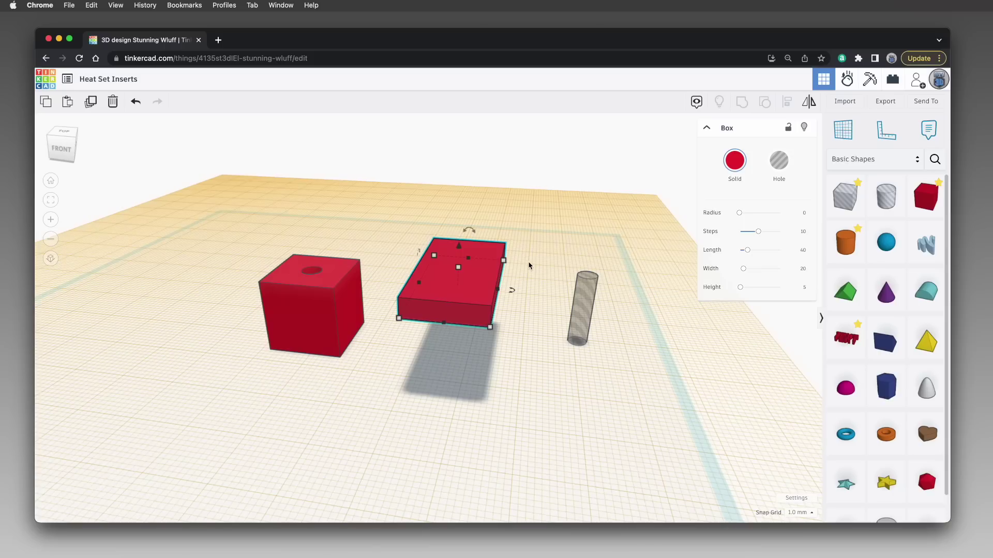
click(582, 284)
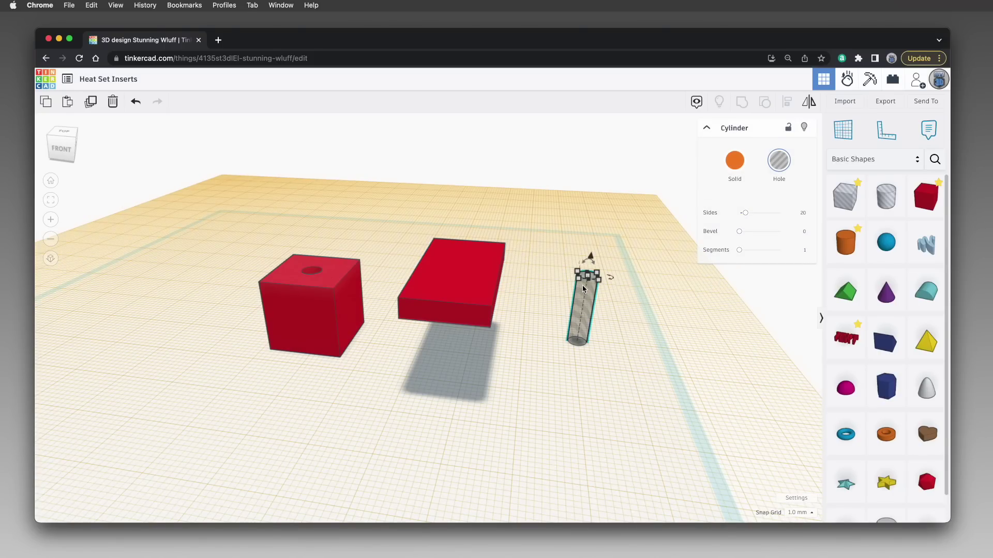
key(ctrl+shift+Up)
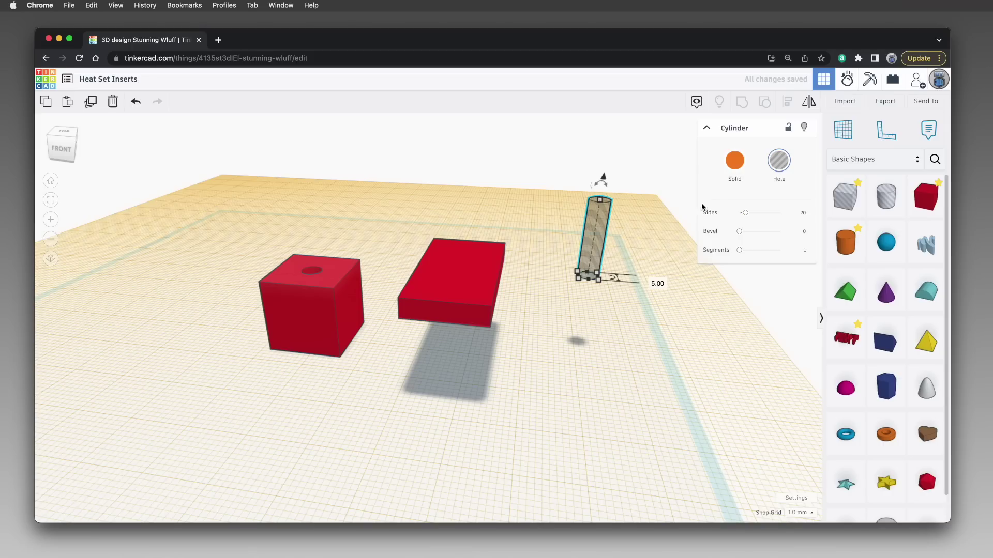
click(845, 135)
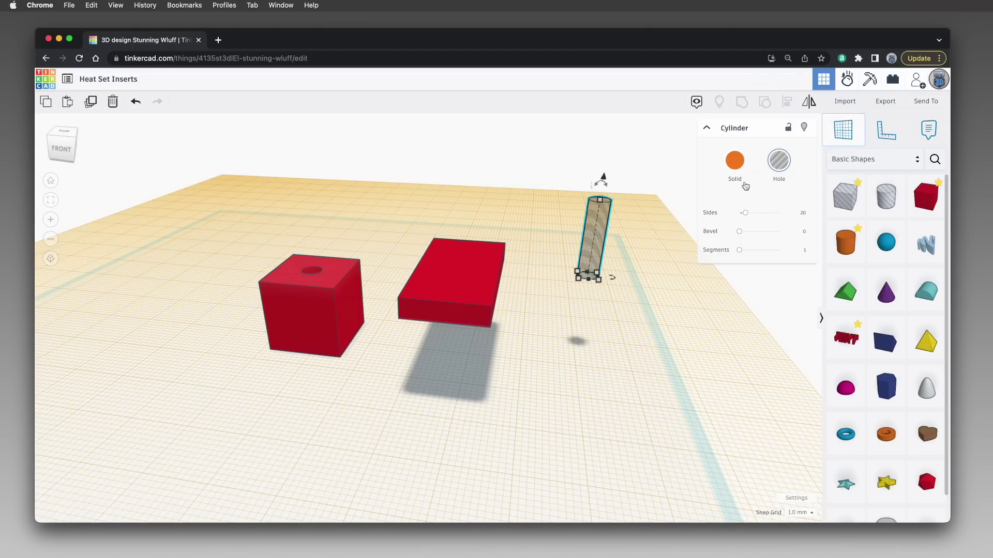
click(631, 329)
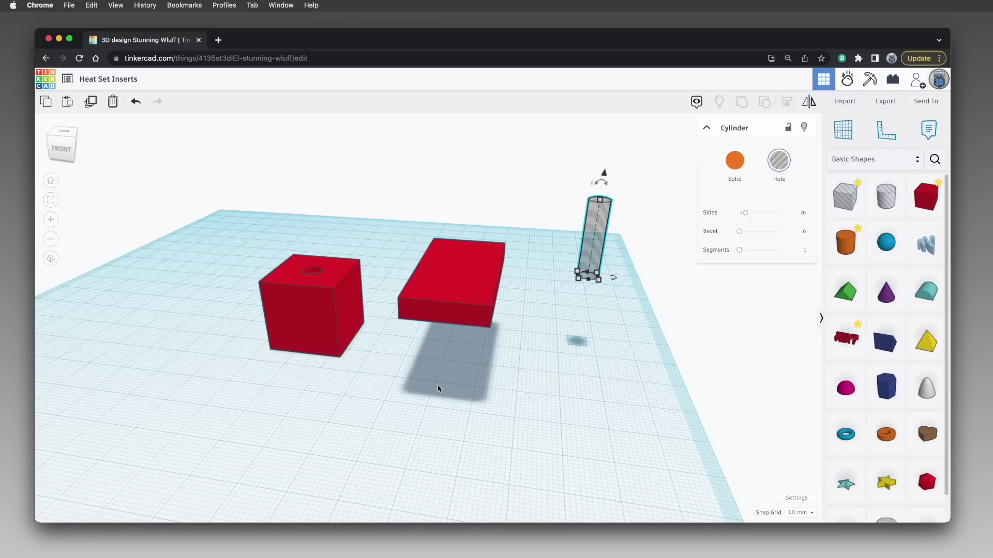
- Switch to an orthographic top view and make the flat plate transparent
click(51, 260)
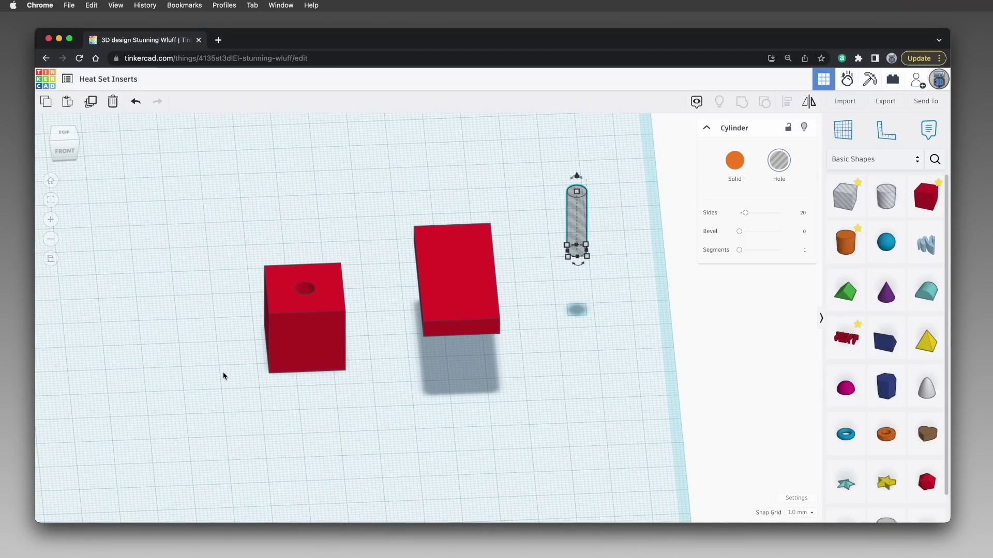
click(65, 142)
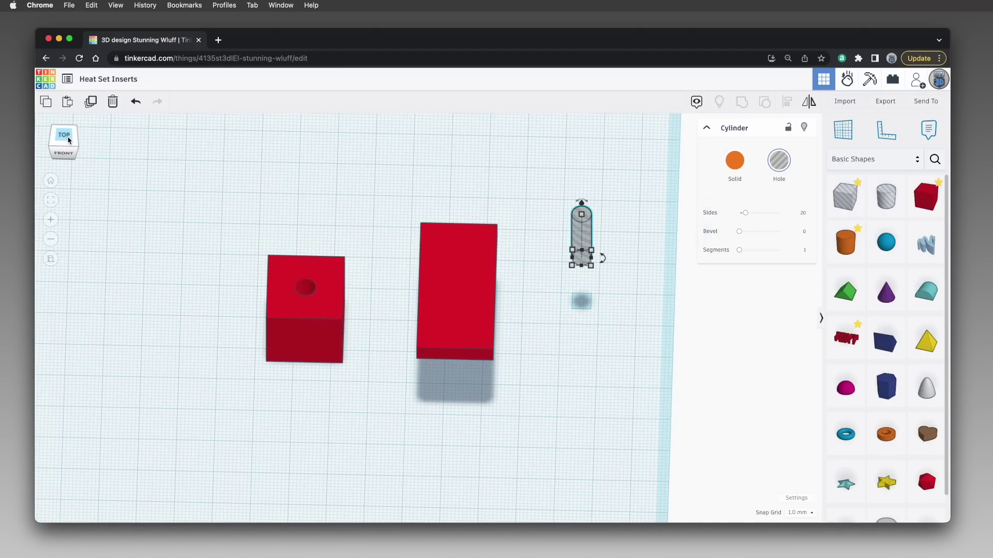
click(68, 139)
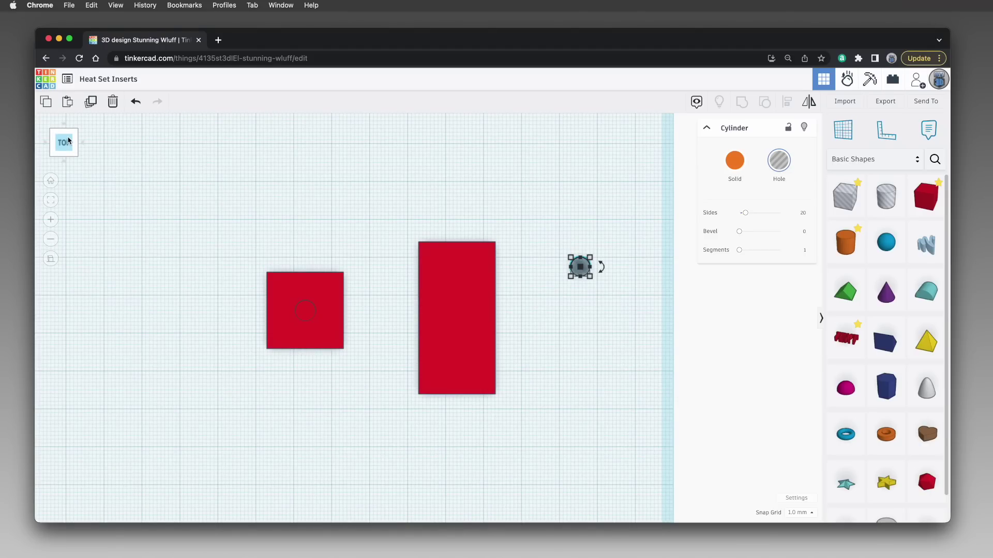
click(453, 264)
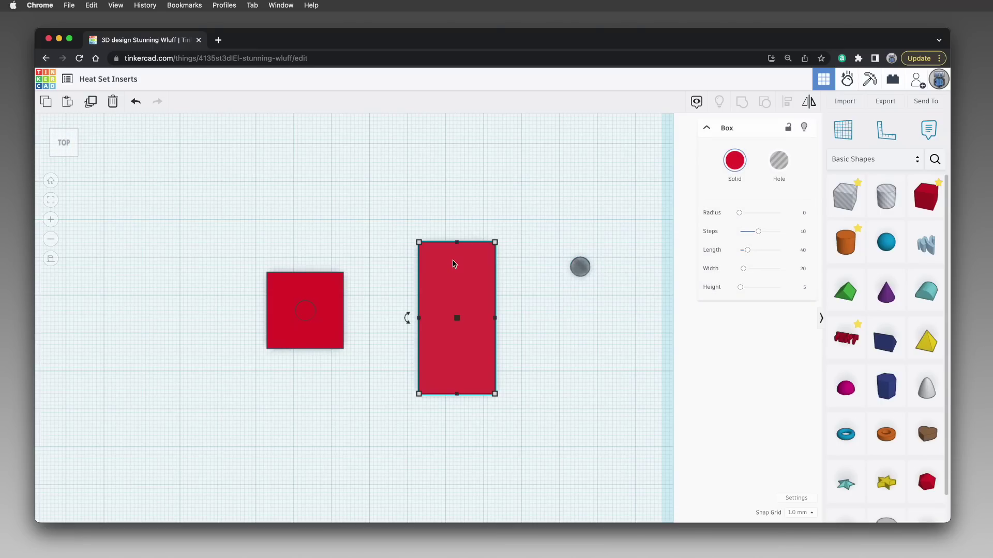
key(t)
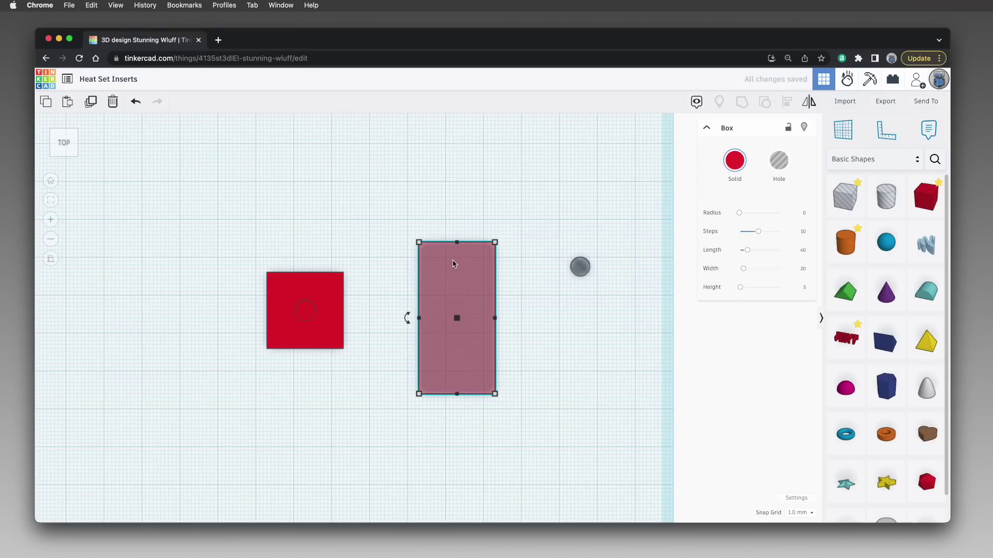
- Align the transparent plate with the block along their back edges and left edges so it covers the insert hole
drag(464, 199, 299, 293)
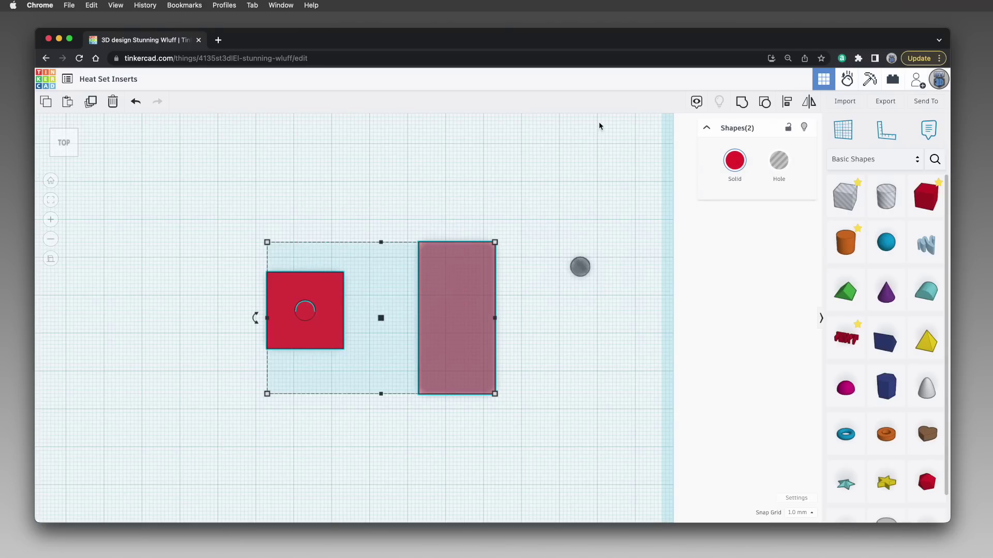
click(786, 104)
mouse_move(292, 277)
click(255, 272)
click(267, 360)
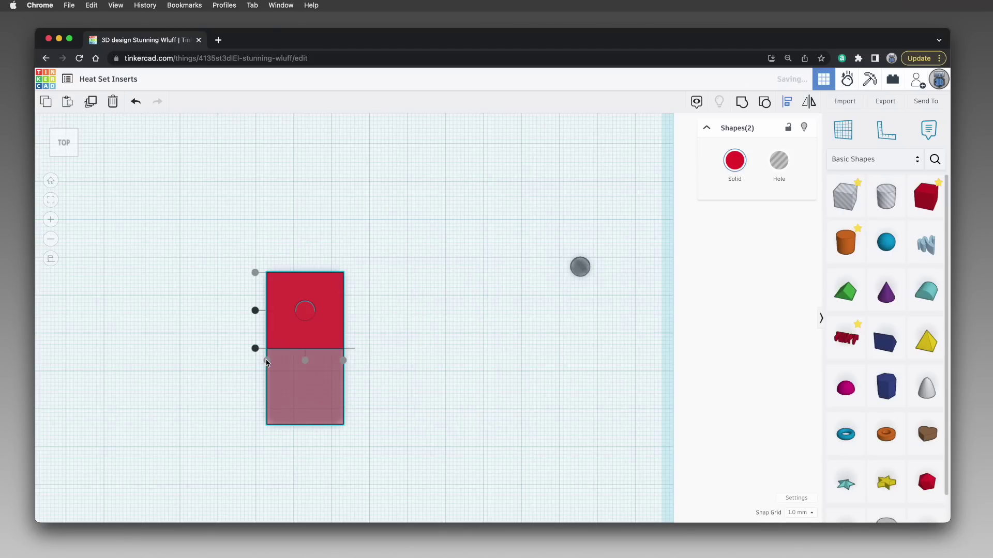
click(421, 292)
- Duplicate the 5 mm hole cylinder and place the copy over the block's insert hole
right_drag(421, 292, 453, 254)
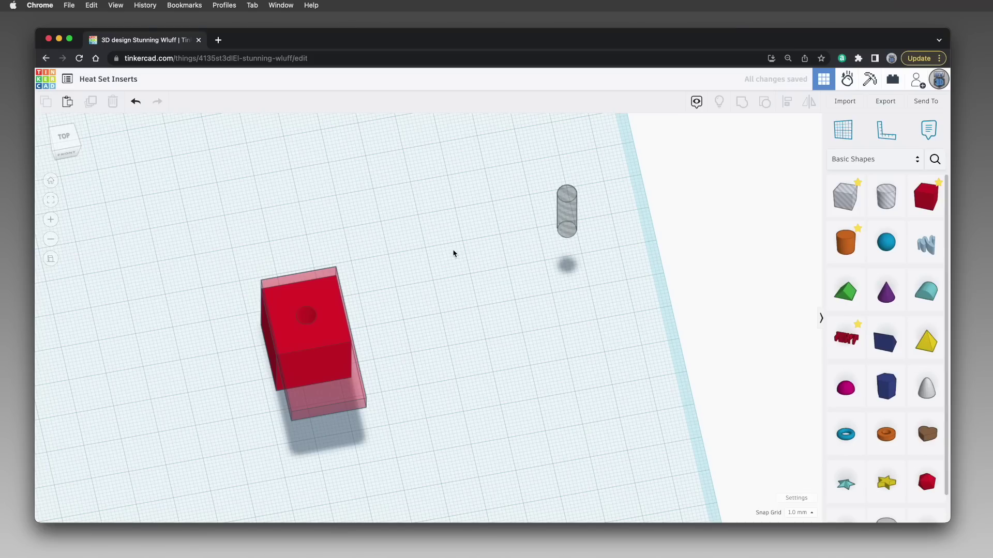
click(565, 212)
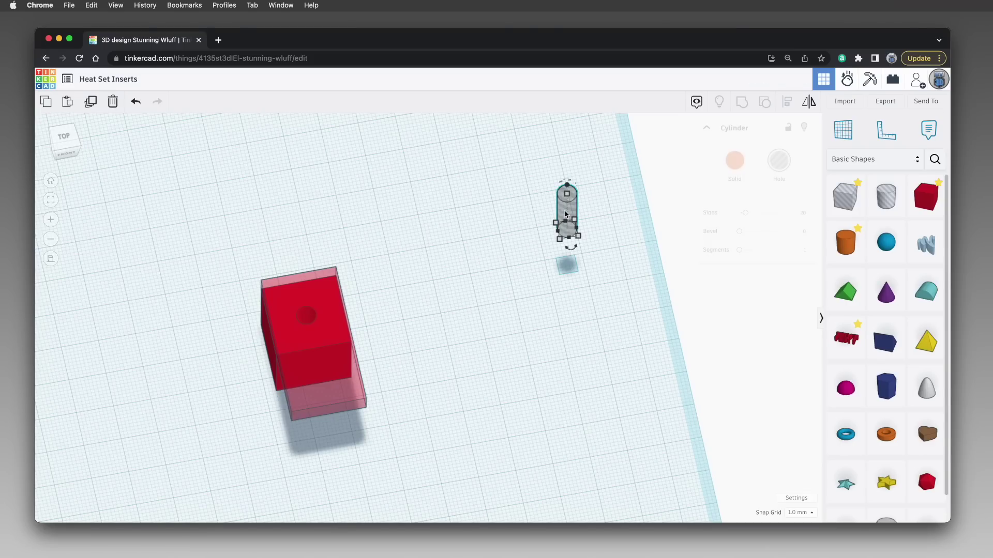
click(91, 101)
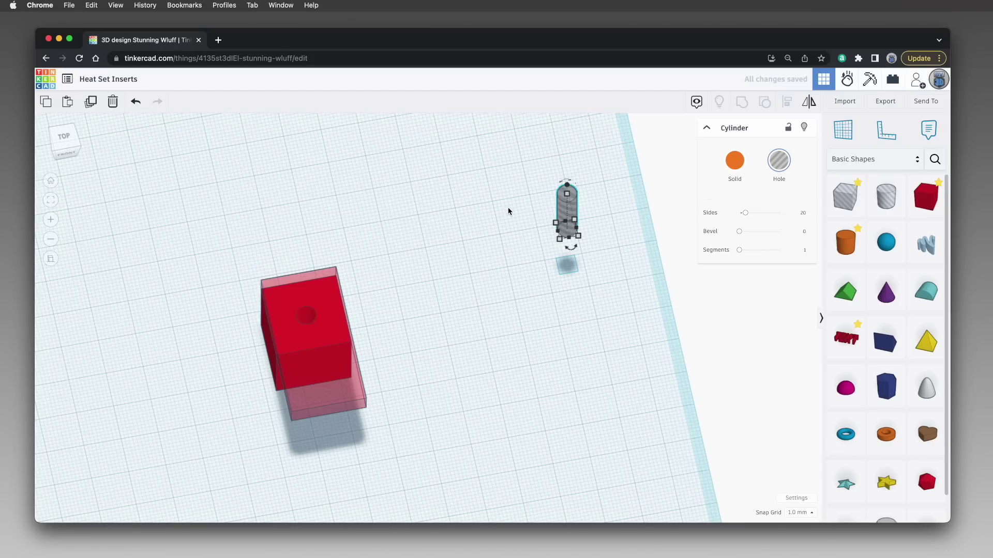
drag(561, 212, 301, 306)
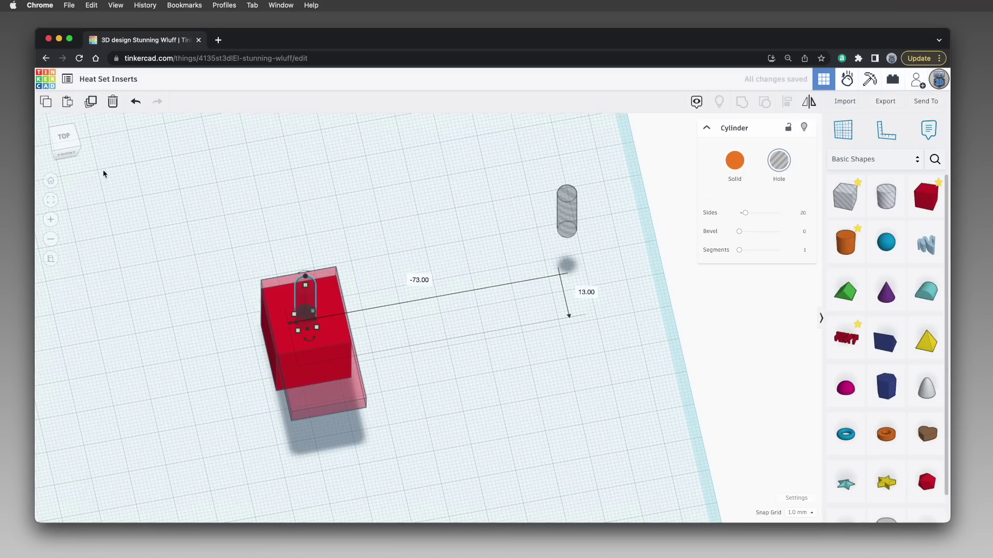
click(63, 139)
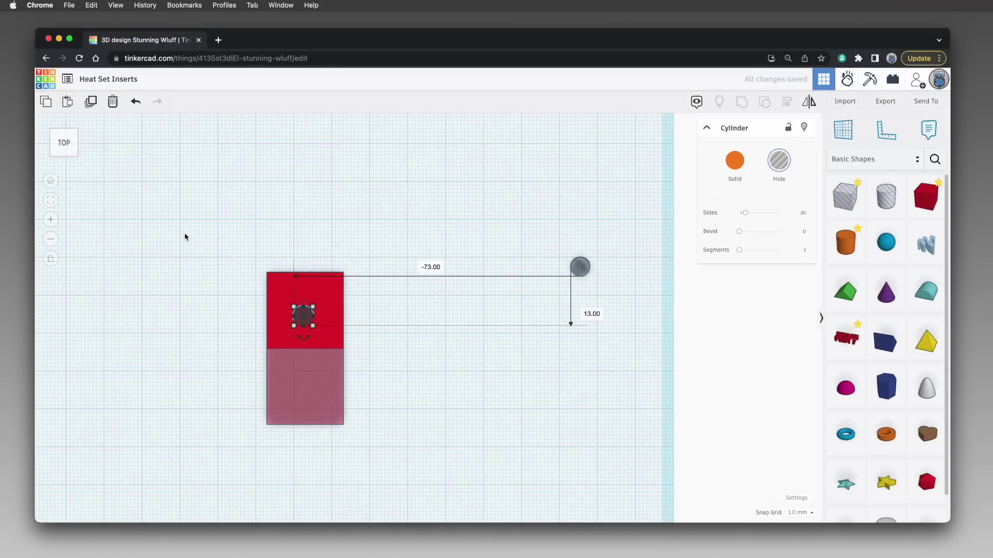
click(234, 297)
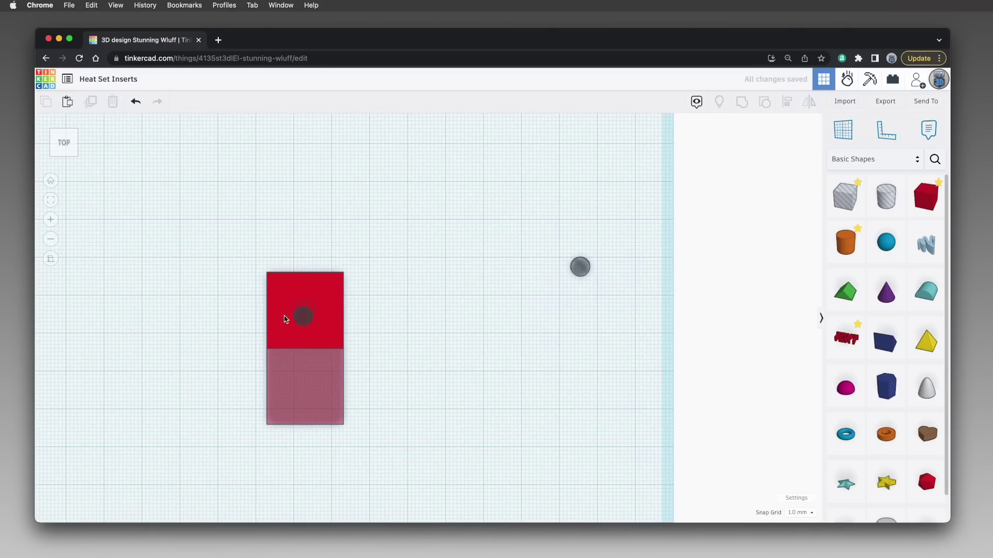
click(311, 314)
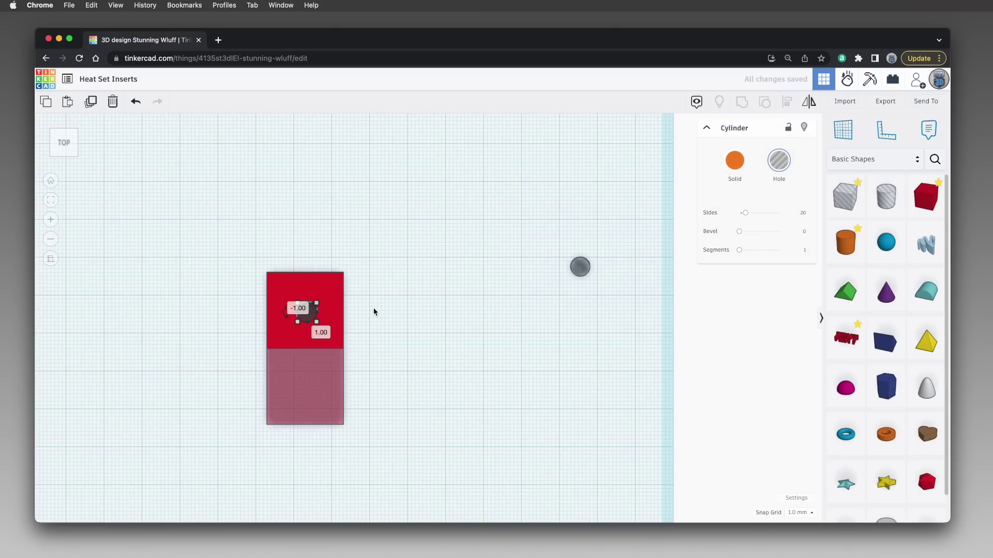
- Set the snap grid to 0.1 mm and nudge the copied hole cylinder toward the centre of the insert hole
key(f)
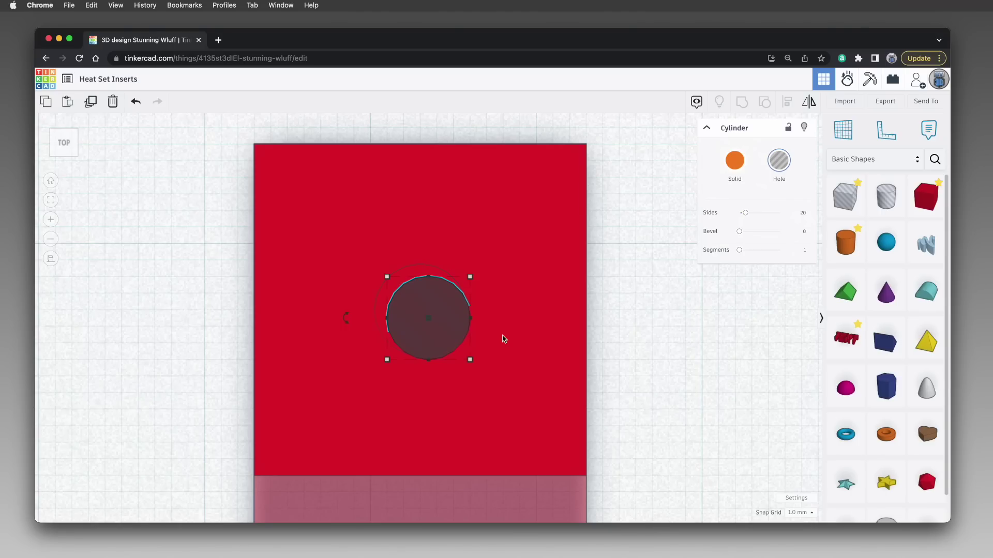
click(800, 514)
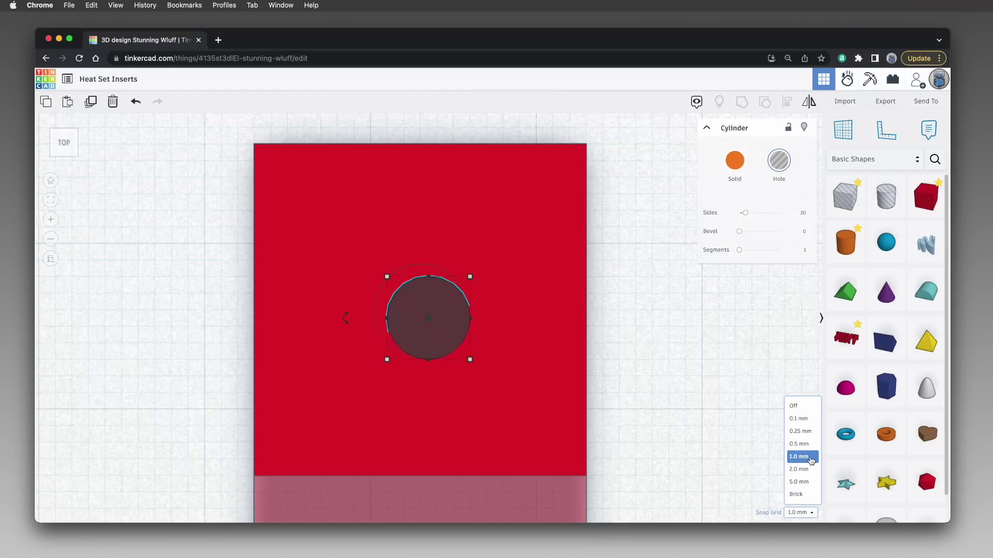
click(813, 421)
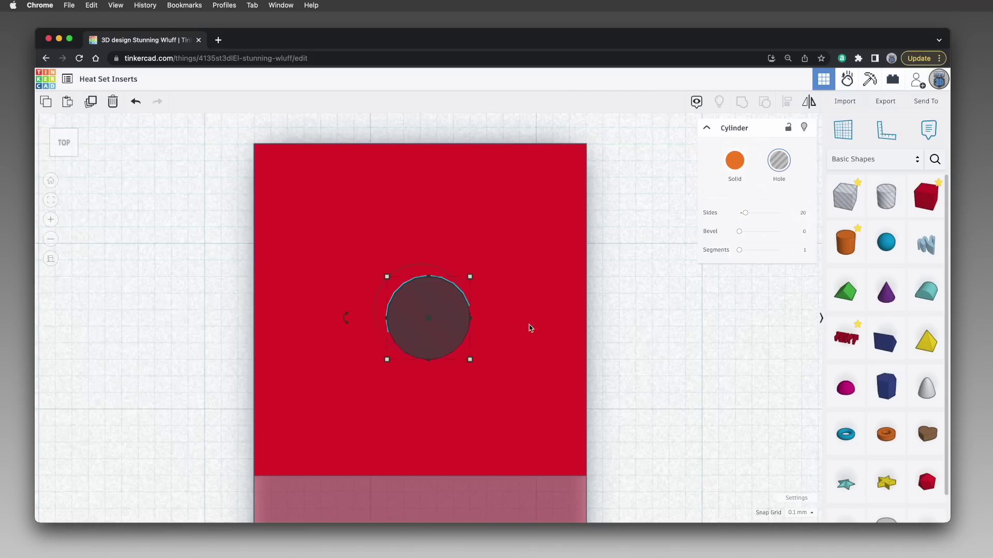
mouse_move(461, 309)
mouse_down()
mouse_move(444, 299)
mouse_move(455, 303)
mouse_up()
key(Left)
key(Left)
key(Left)
key(Up)
key(Up)
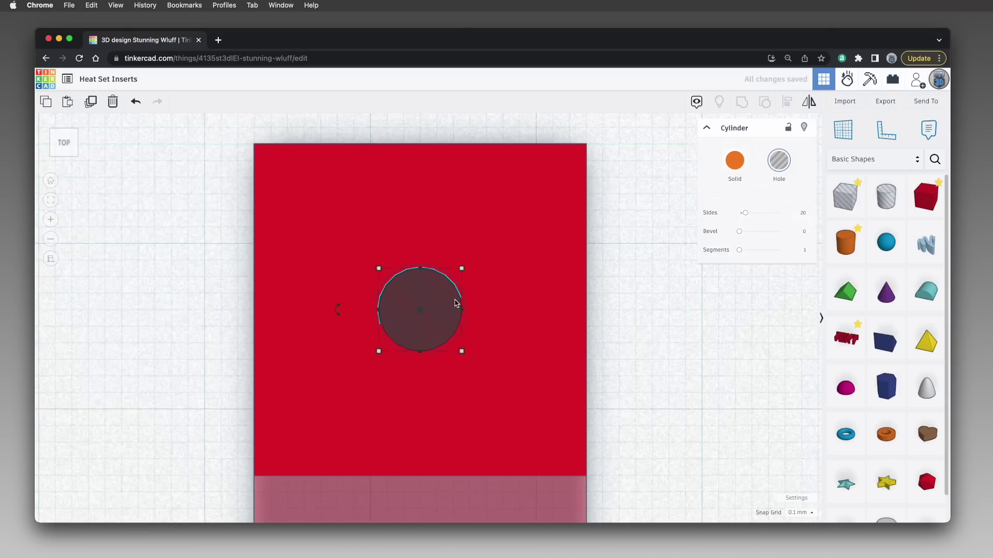
key(Right)
key(Left)
- Turn off grid snapping to allow free positioning of the hole cylinder over the insert hole
scroll(509, 318, up, 5)
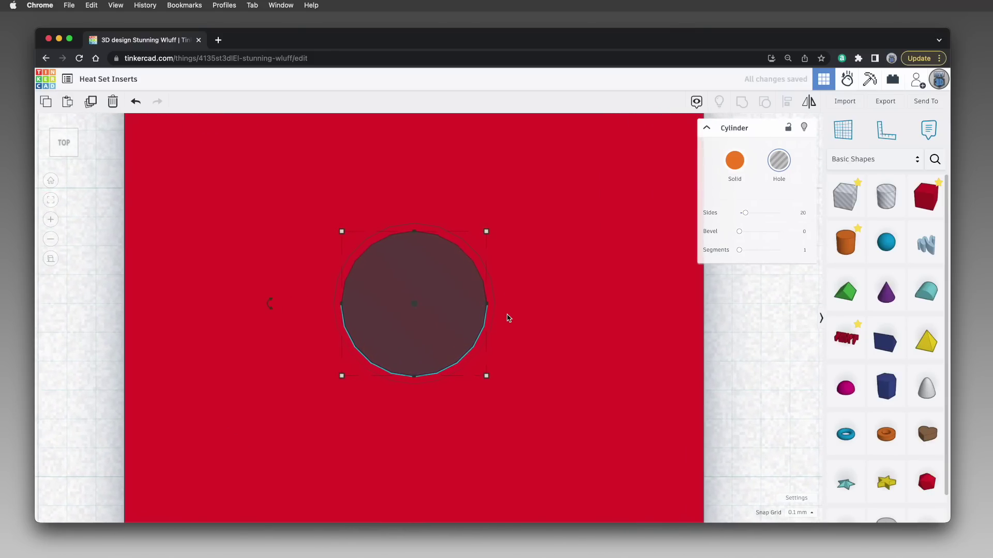
scroll(508, 318, down, 2)
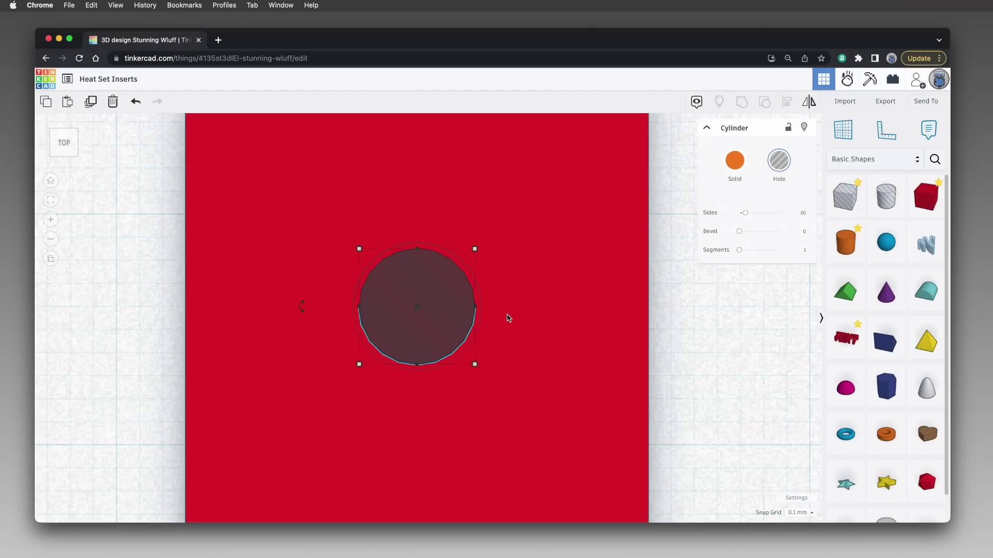
click(799, 513)
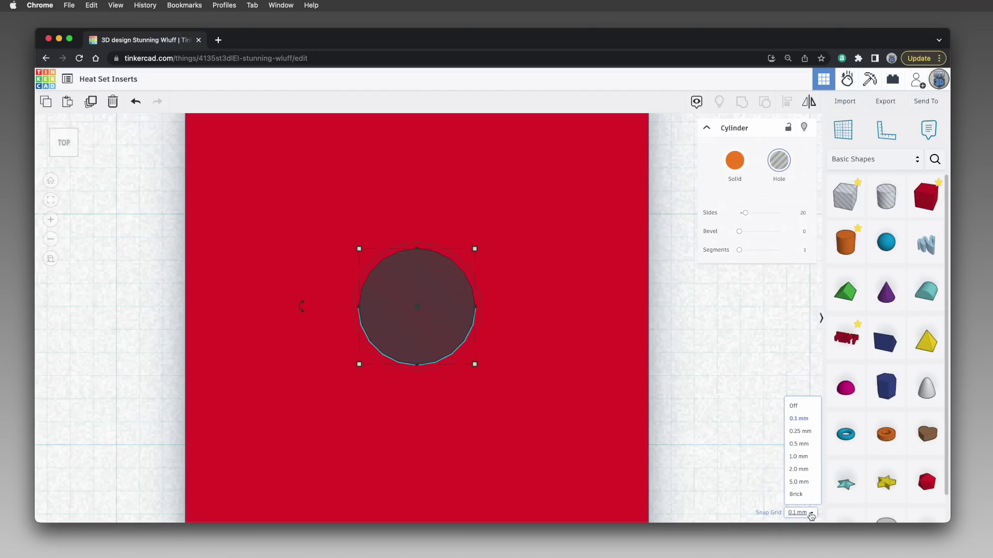
click(793, 406)
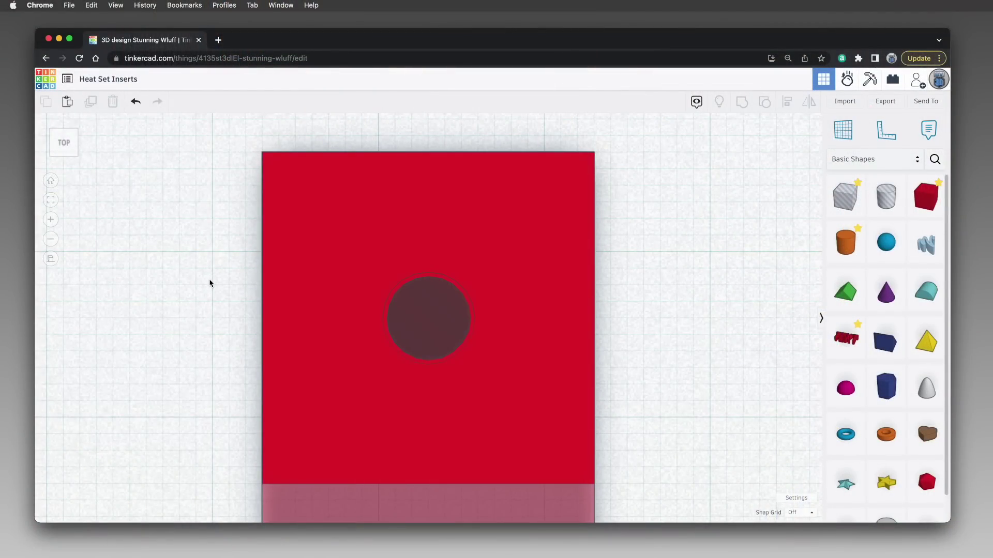
- Group the transparent plate with the hole cylinder to cut the screw hole through the plate
right_drag(209, 284, 364, 231)
click(358, 309)
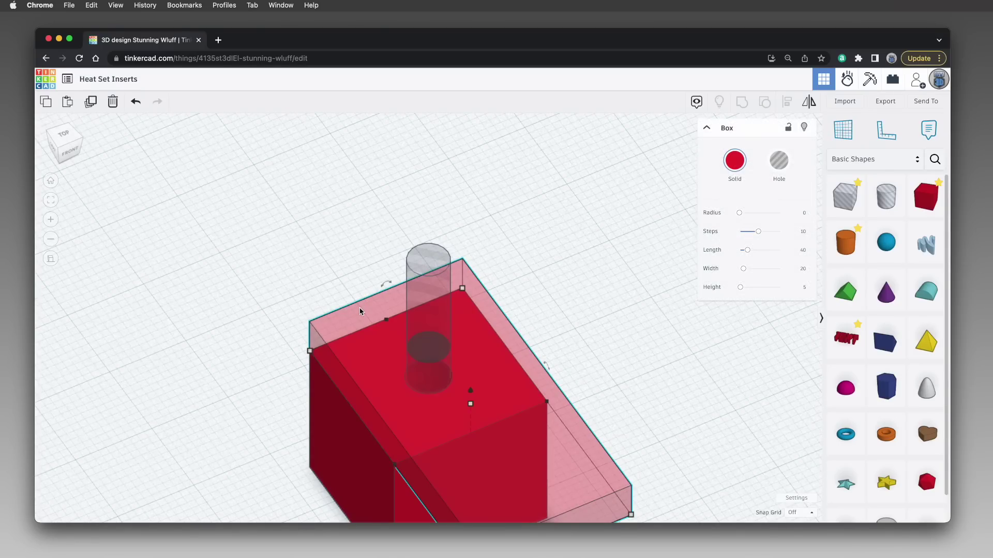
shift+click(425, 258)
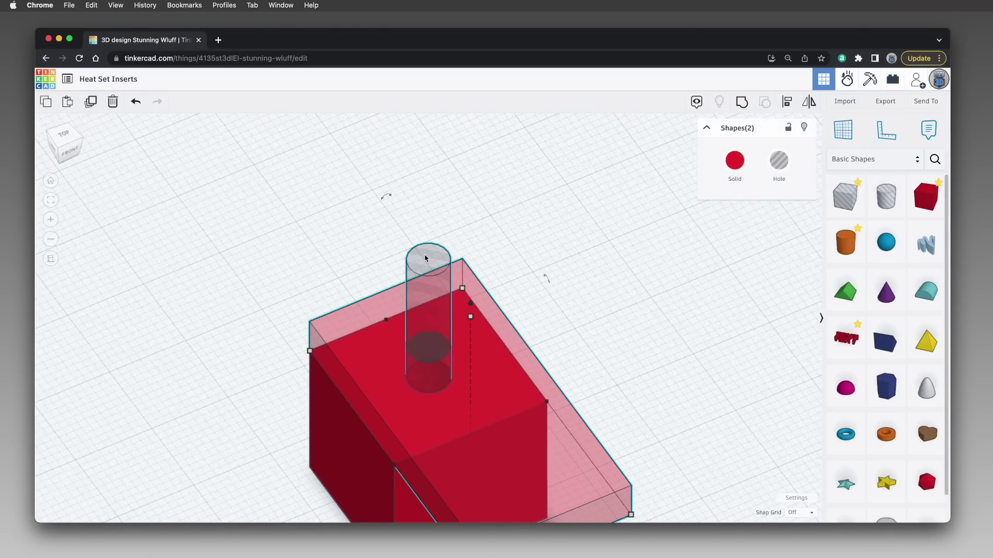
click(742, 103)
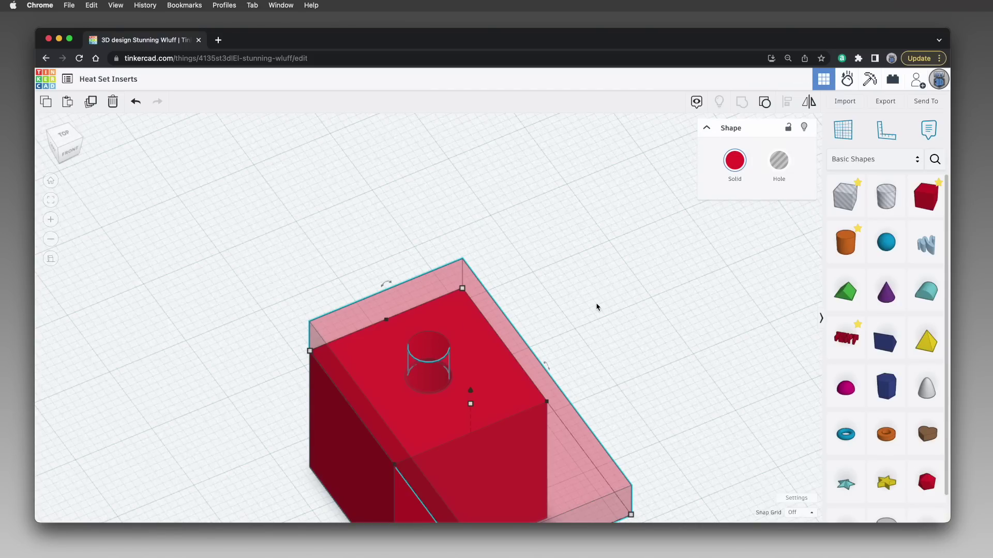
- Rotate the drilled plate about its vertical axis from the top view
middle_drag(597, 308, 560, 184)
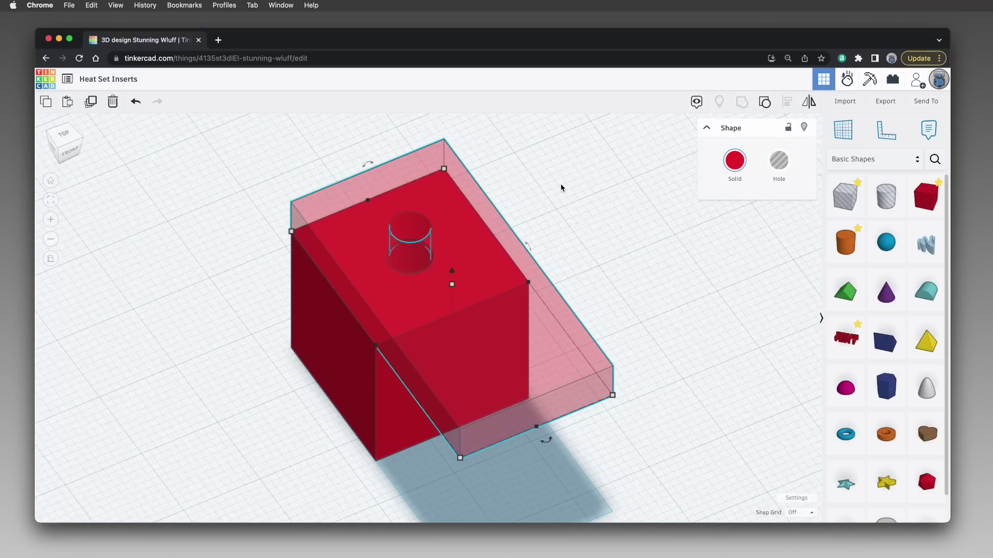
click(63, 136)
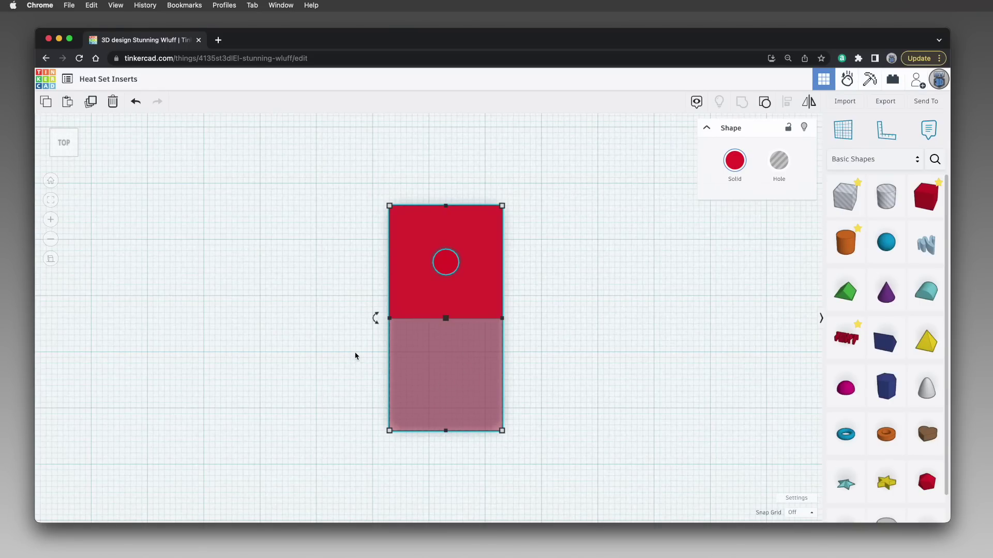
mouse_move(376, 318)
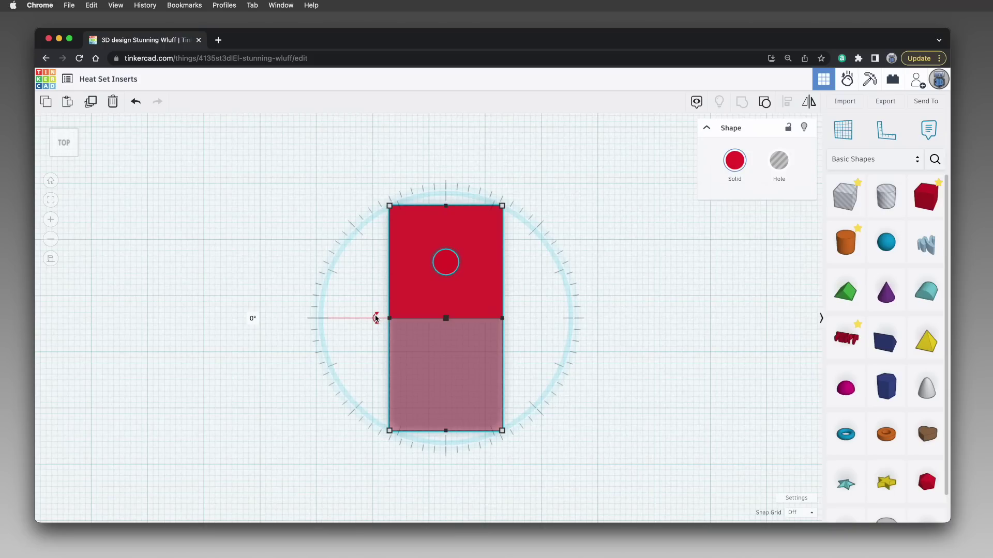